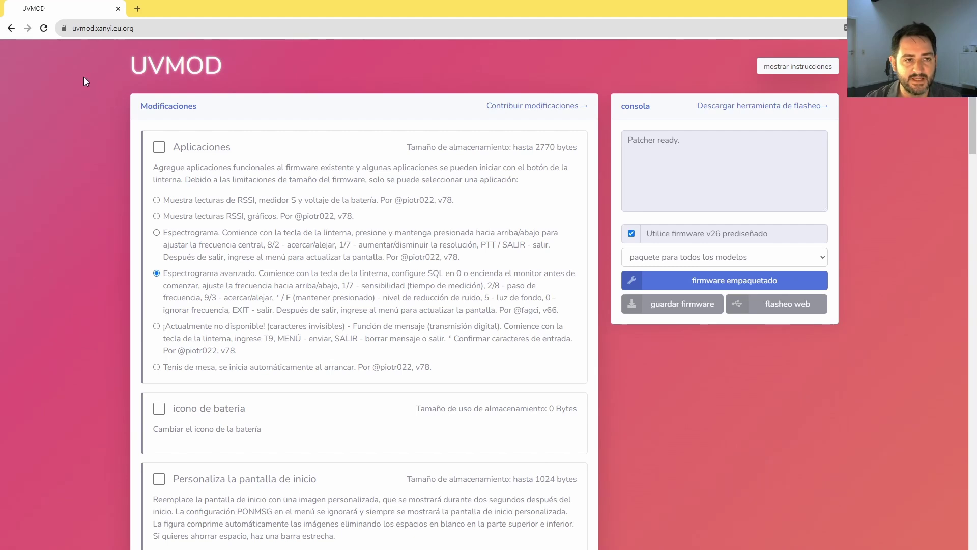
- Look over the UVMOD site address and the first firmware modifications: applications, battery icon and start screen
click(75, 29)
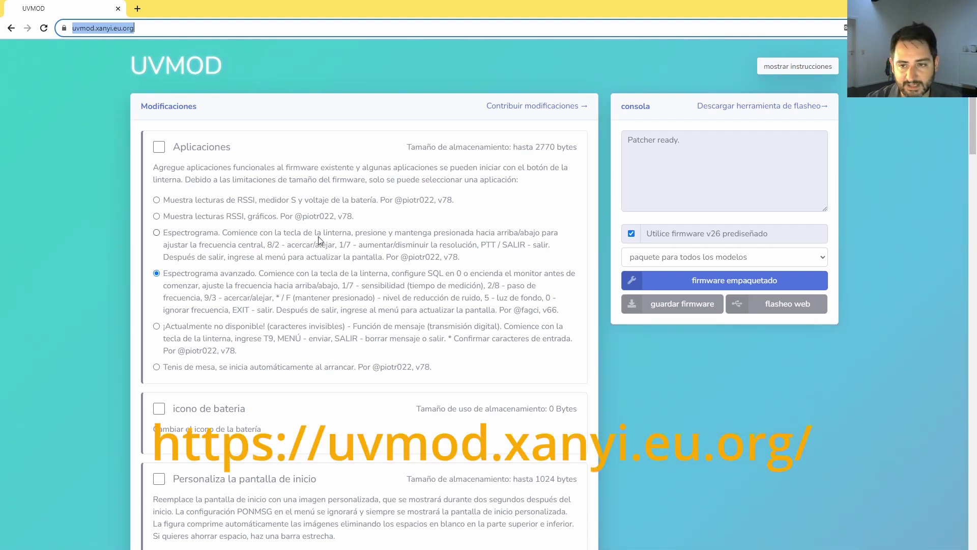
scroll(346, 295, down, 1)
scroll(377, 356, up, 1)
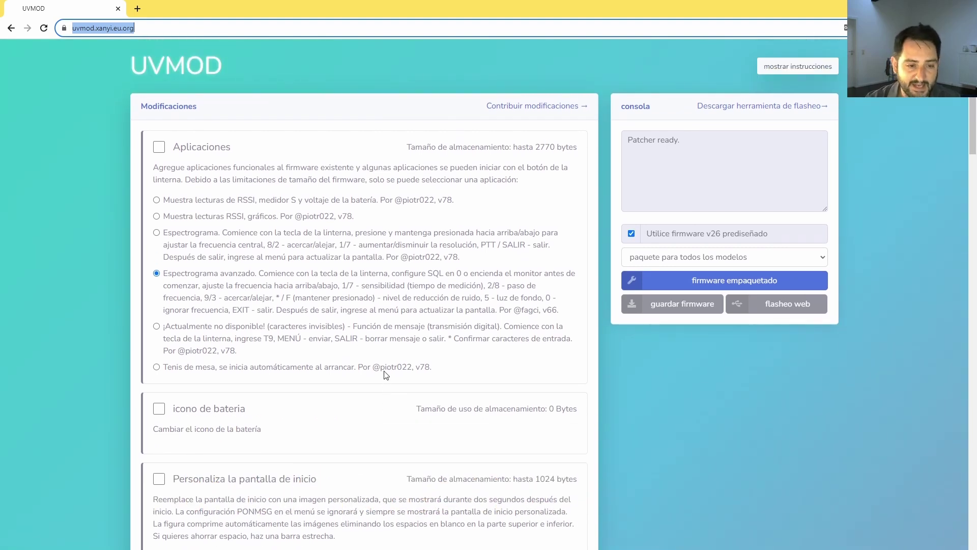
scroll(385, 375, down, 1)
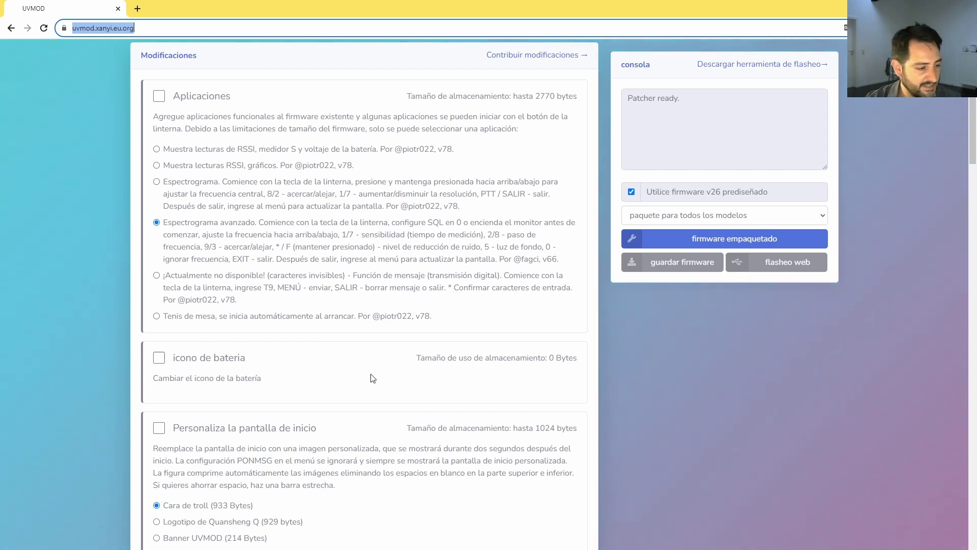
scroll(373, 378, up, 1)
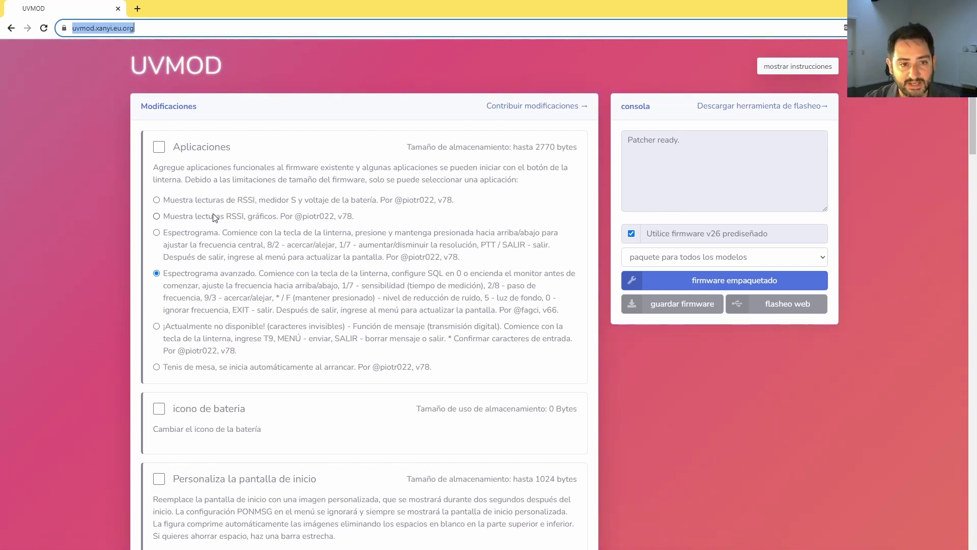
scroll(257, 295, down, 3)
scroll(260, 303, up, 3)
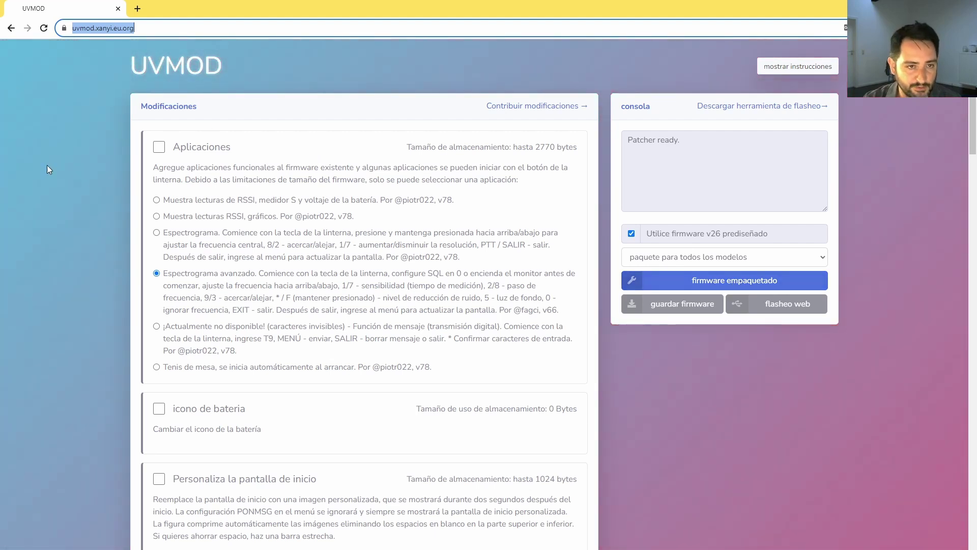
scroll(271, 209, down, 1)
scroll(156, 196, up, 1)
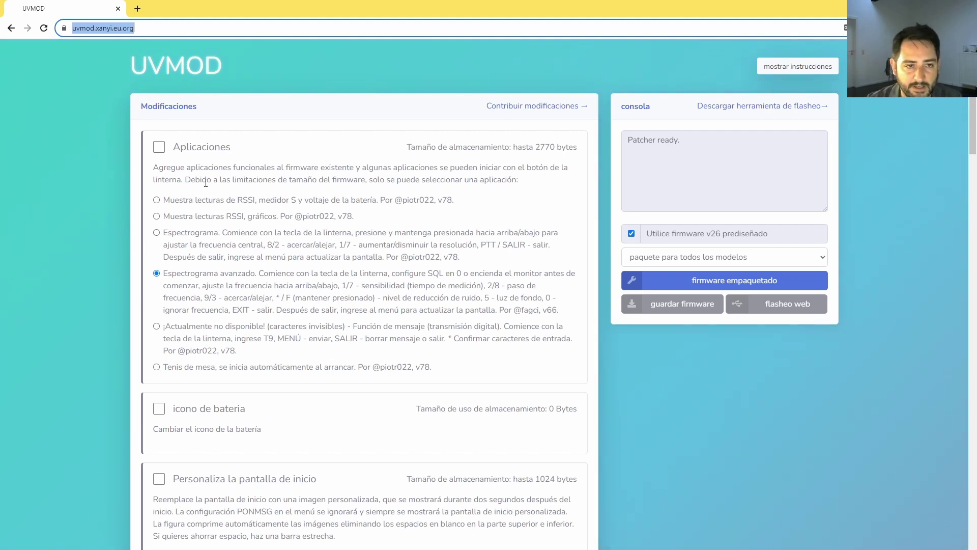
- Enable the Aplicaciones modification with the Espectrograma avanzado option
click(159, 147)
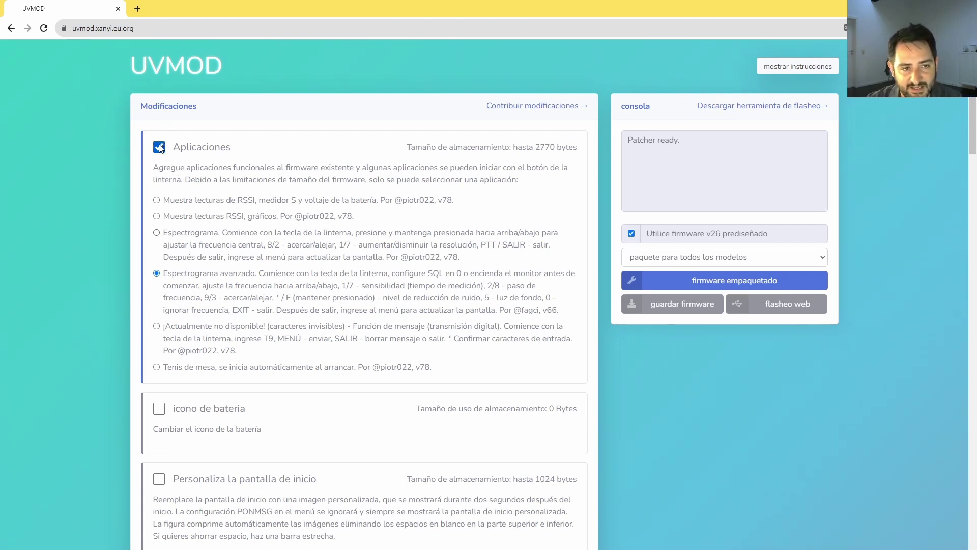
click(157, 200)
click(157, 216)
click(156, 232)
click(163, 277)
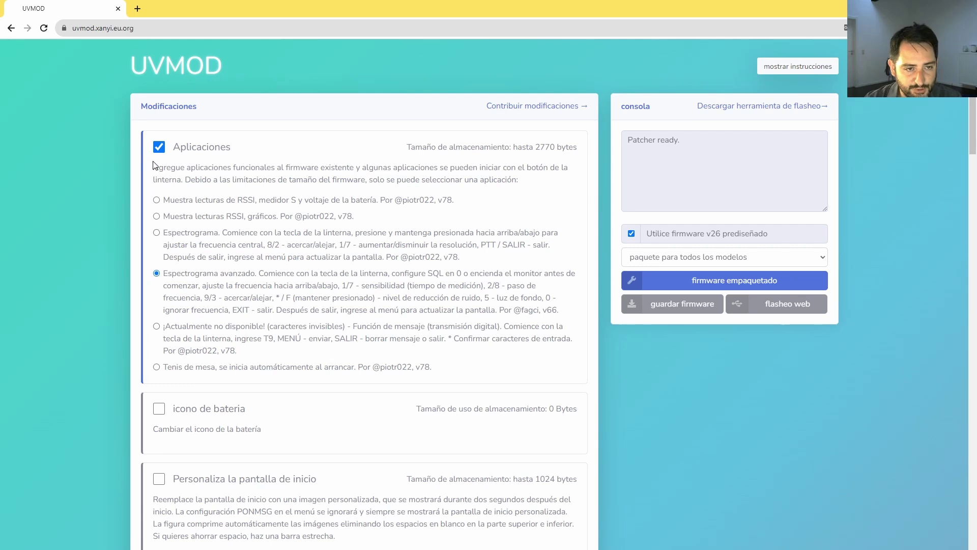
scroll(165, 239, down, 1)
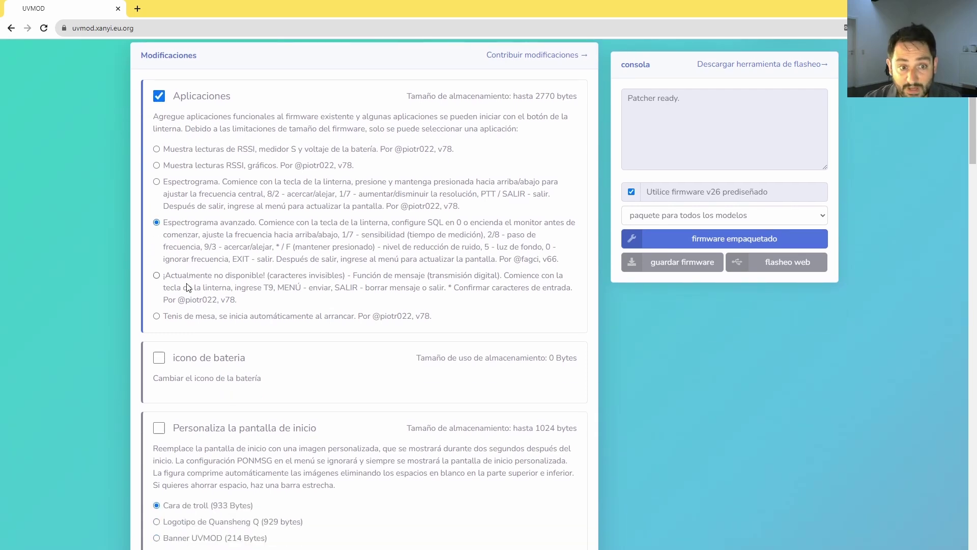
scroll(187, 287, down, 2)
click(159, 255)
click(159, 257)
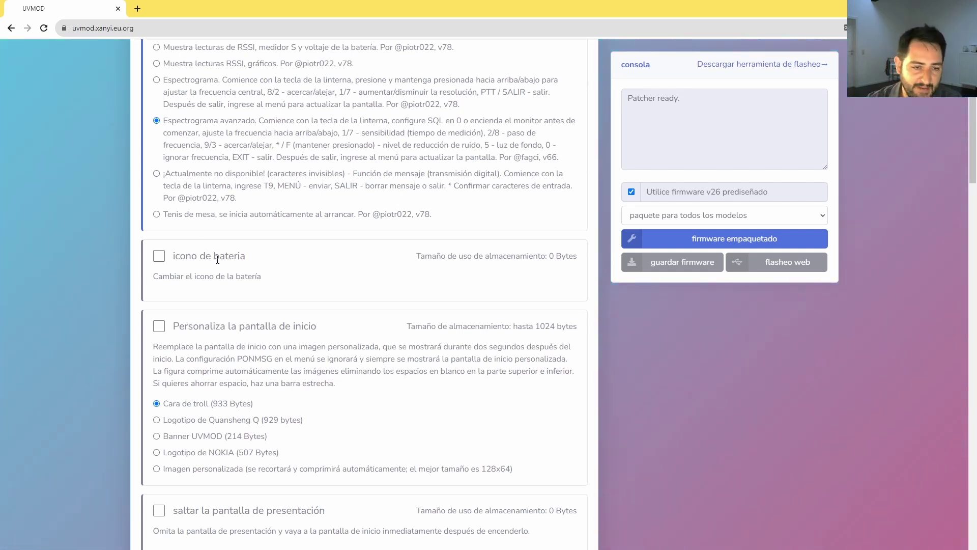
- Enable the Personaliza la pantalla de inicio modification with the Imagen personalizada option
scroll(218, 260, down, 3)
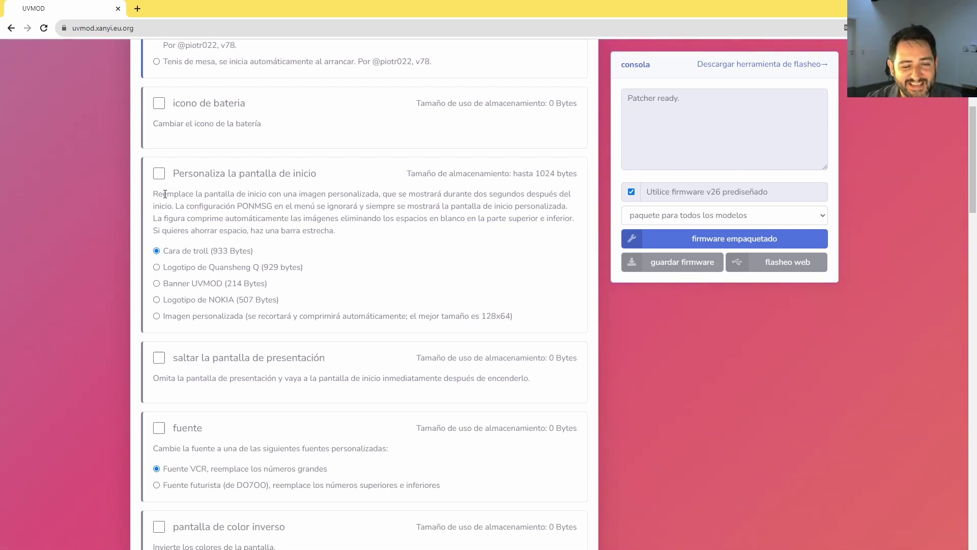
click(159, 173)
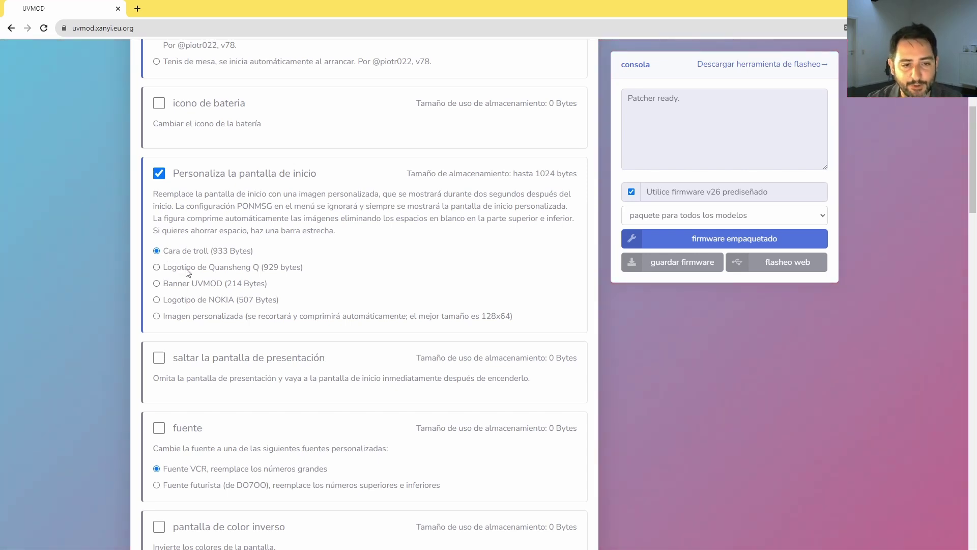
click(156, 316)
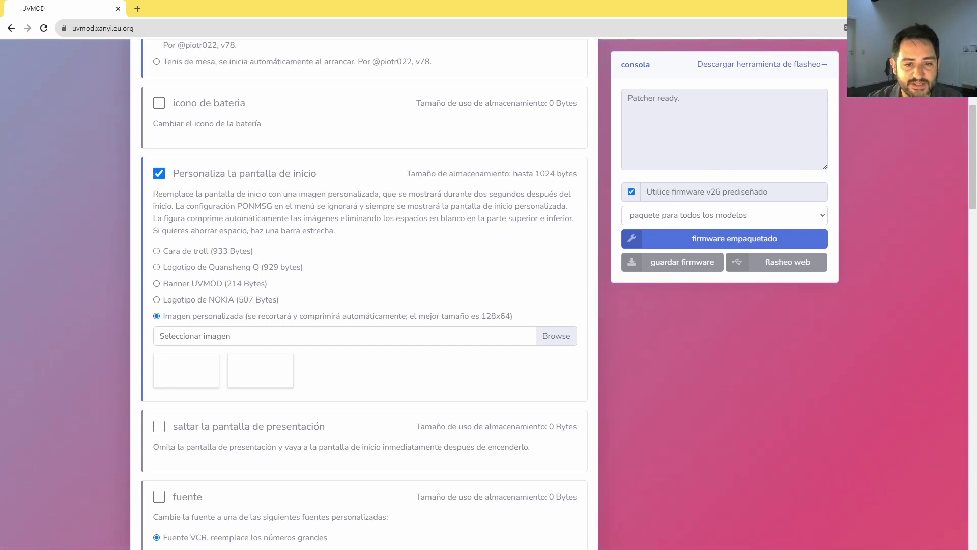
- Switch to Paint and check the uvk5 image's size in pixels without resizing it
key(alt+Tab)
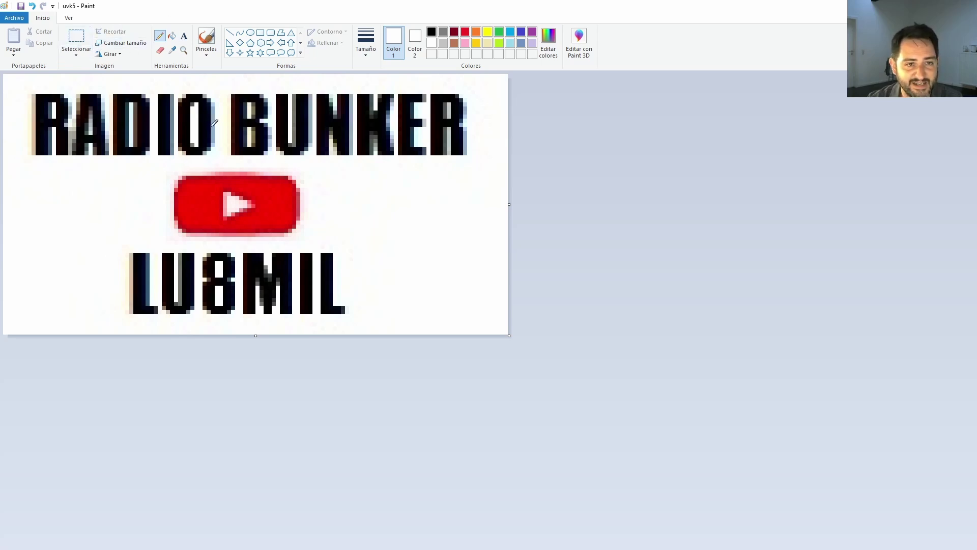
click(122, 42)
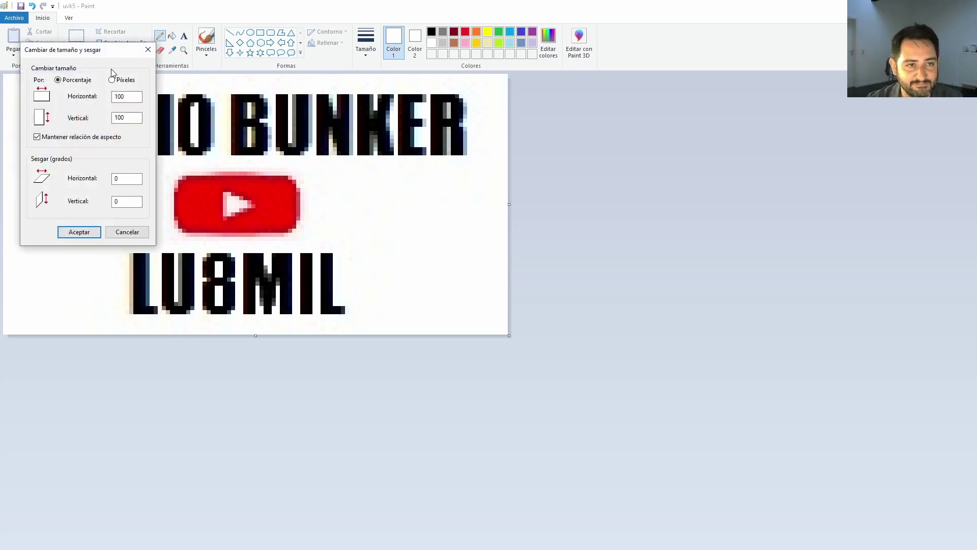
click(121, 81)
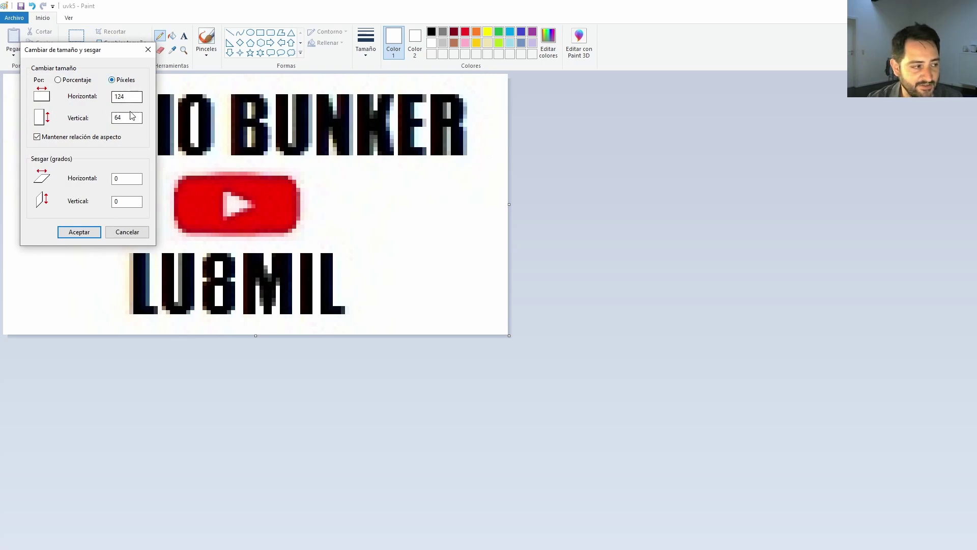
click(152, 50)
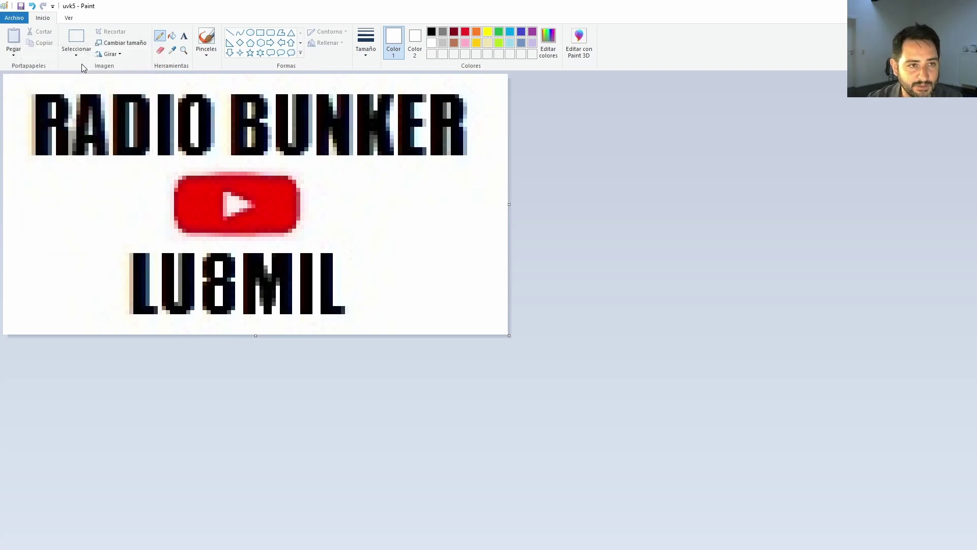
click(121, 43)
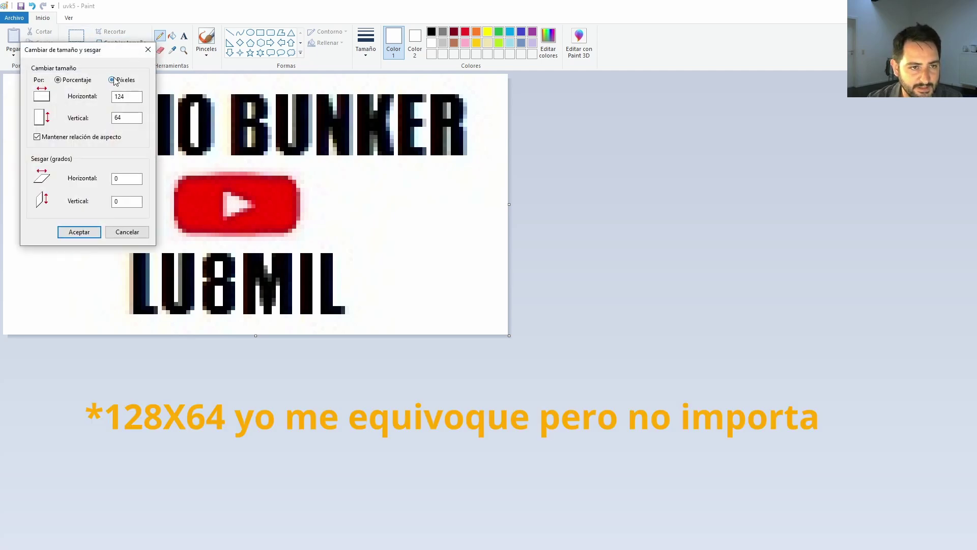
click(148, 50)
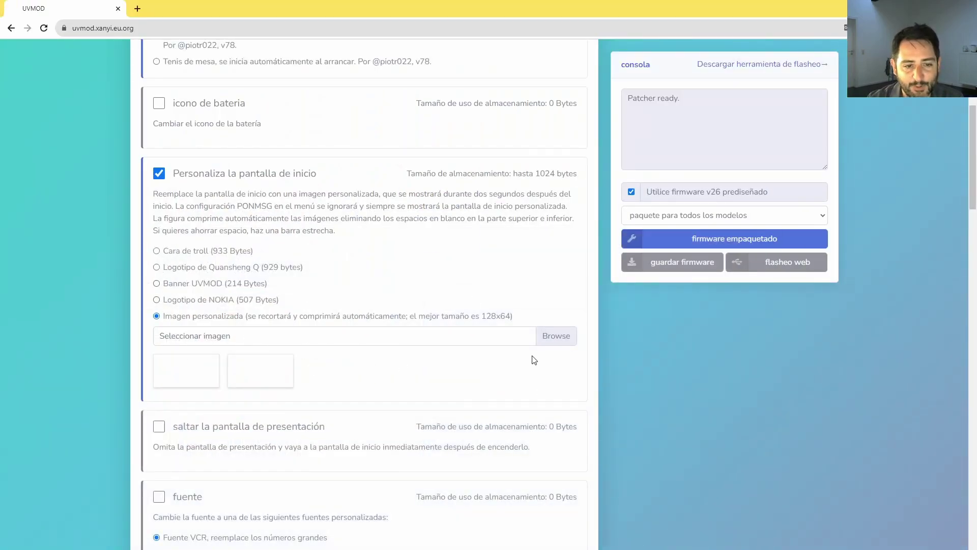
- Load the uvk5 image from the Escritorio folder as the custom start screen image
click(554, 334)
click(281, 94)
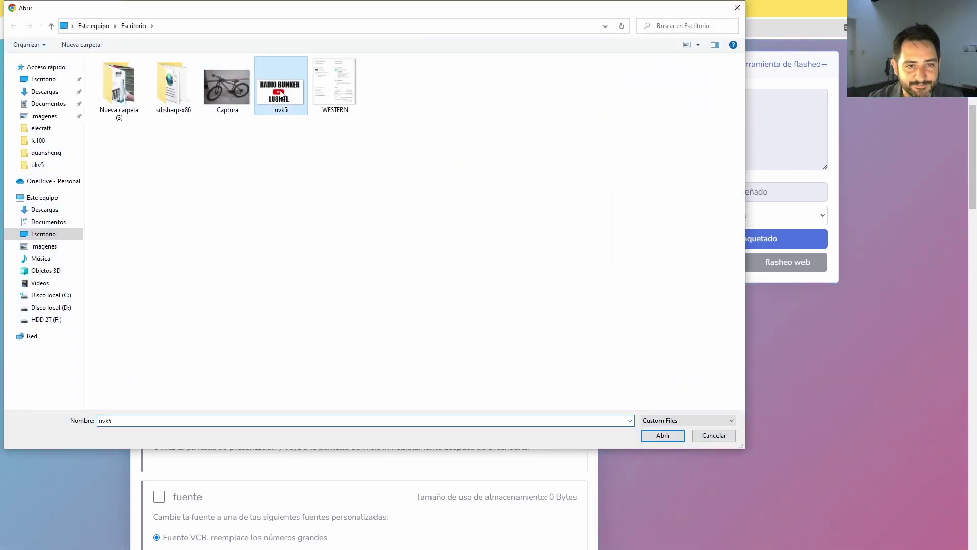
click(657, 435)
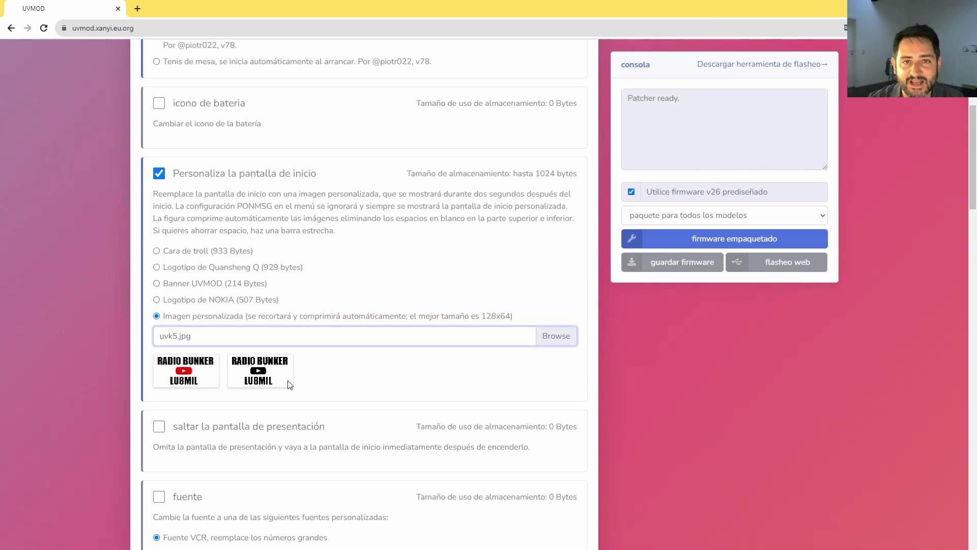
scroll(269, 379, down, 1)
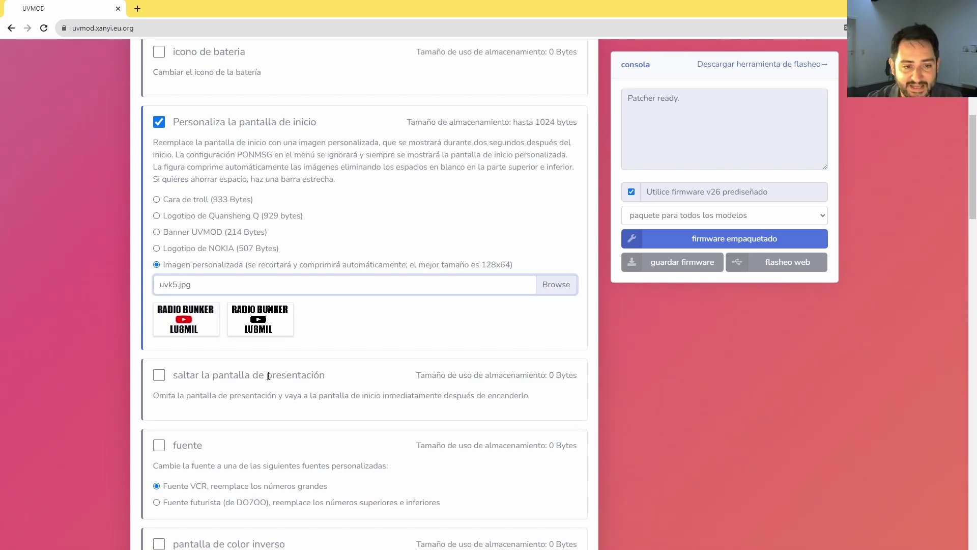
scroll(269, 375, down, 3)
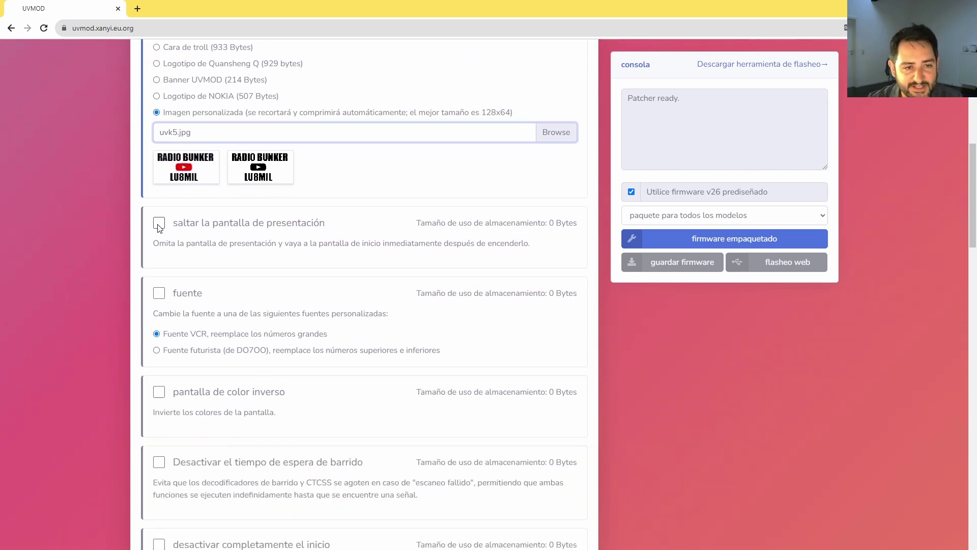
scroll(171, 234, up, 4)
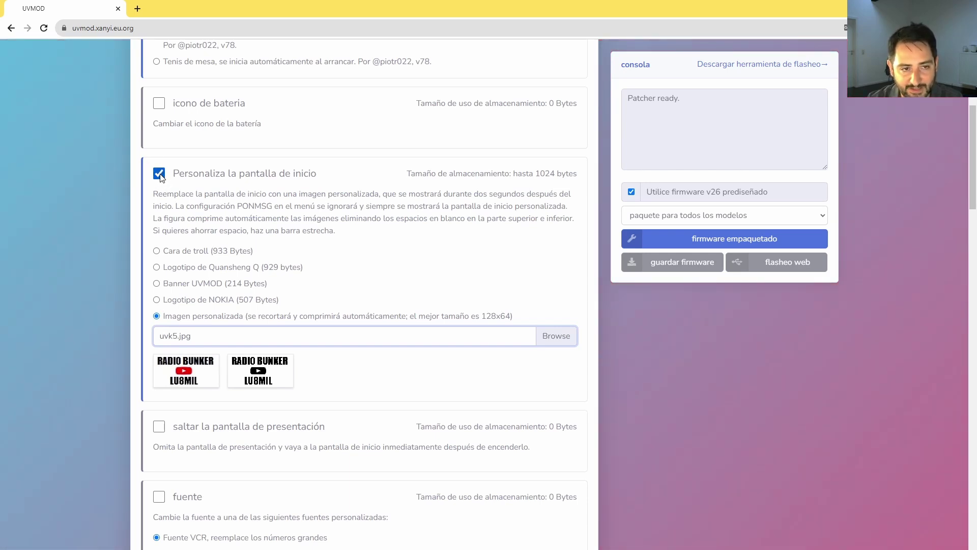
scroll(207, 304, down, 5)
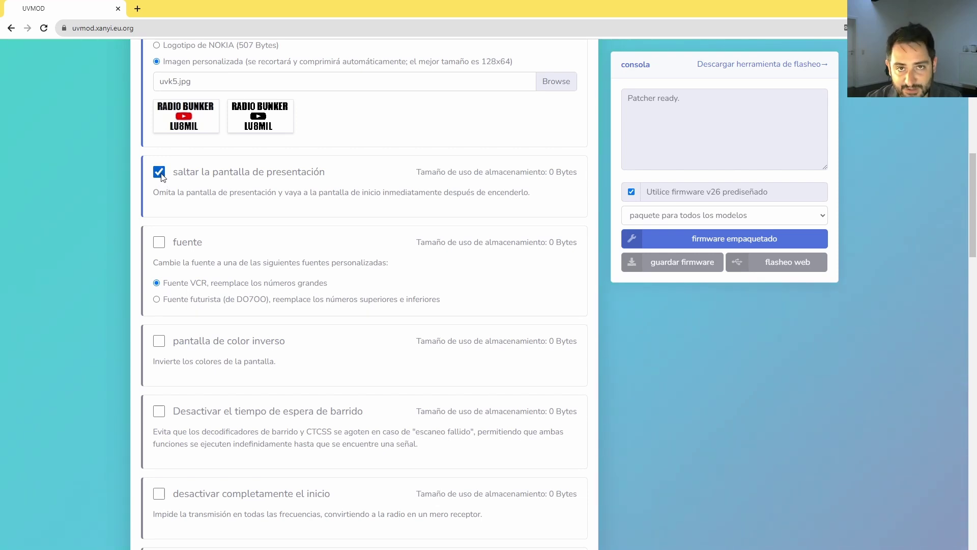
click(159, 172)
scroll(162, 178, up, 1)
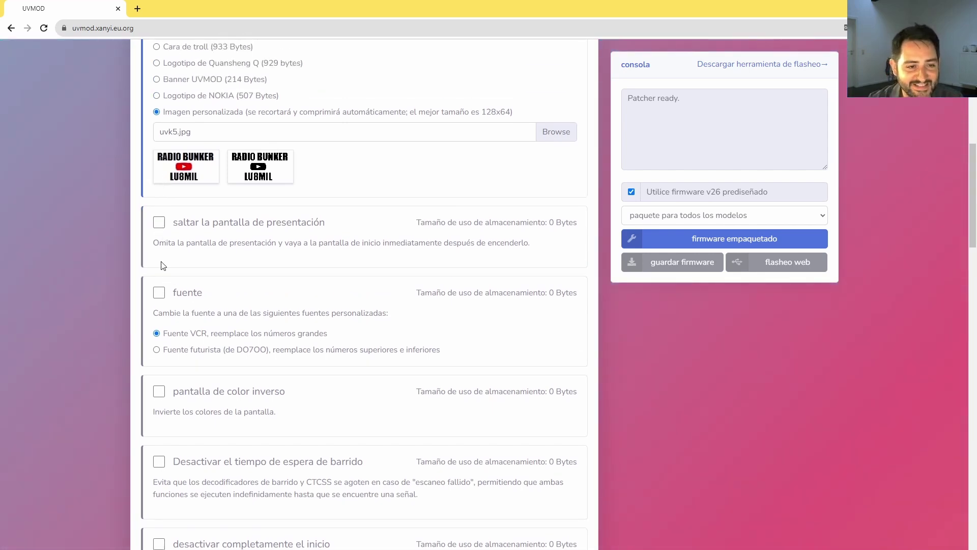
- Review the optional modifications from saltar la pantalla de presentación through sonido final without enabling any of them
scroll(163, 266, down, 1)
scroll(165, 236, down, 1)
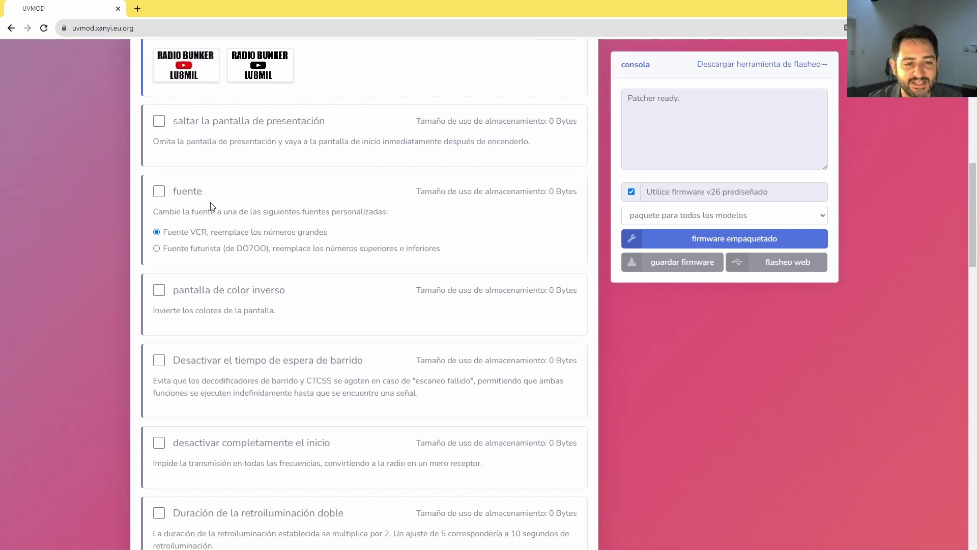
scroll(226, 306, down, 2)
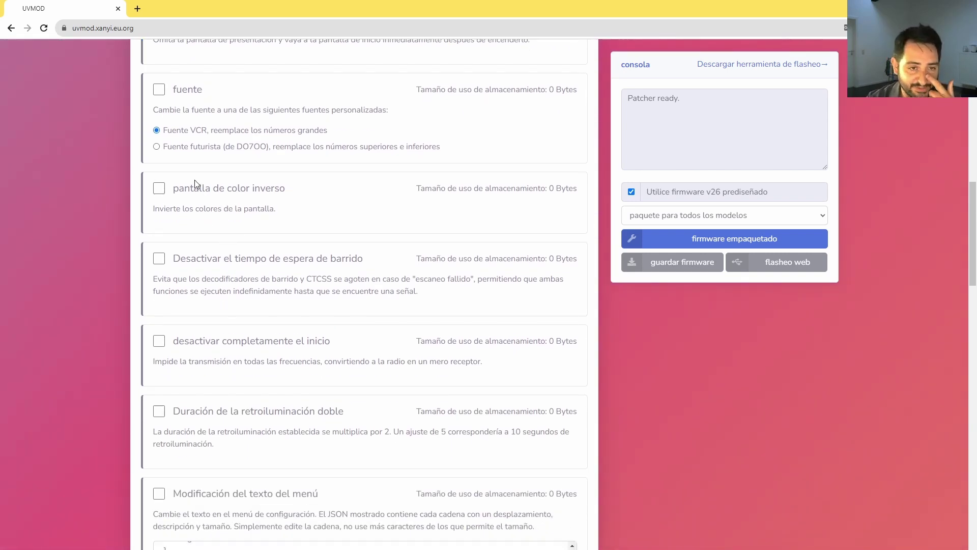
scroll(195, 179, down, 1)
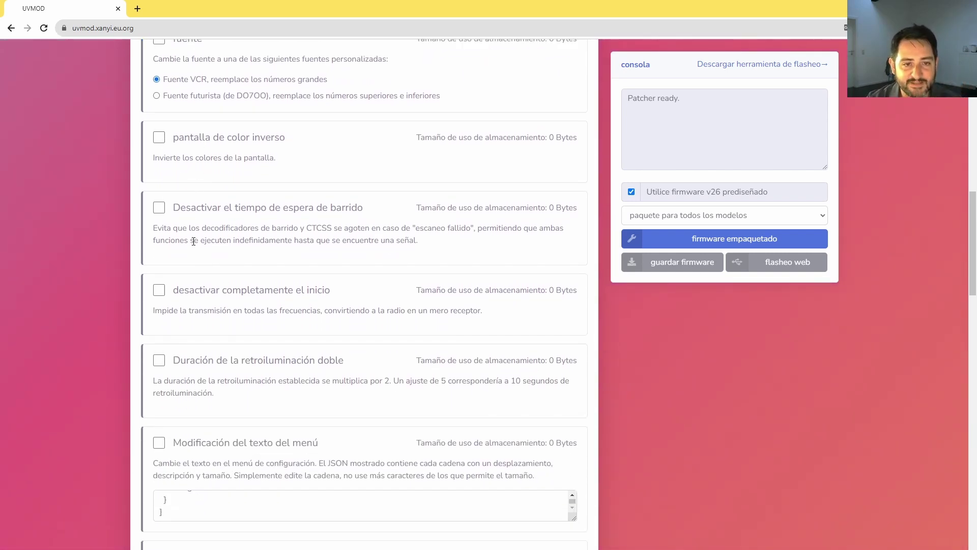
scroll(192, 239, down, 1)
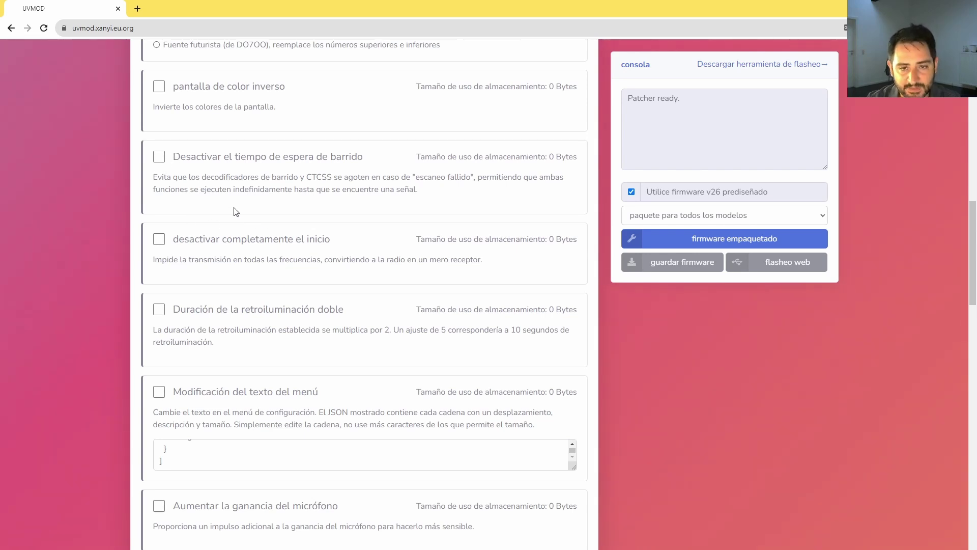
scroll(170, 257, down, 2)
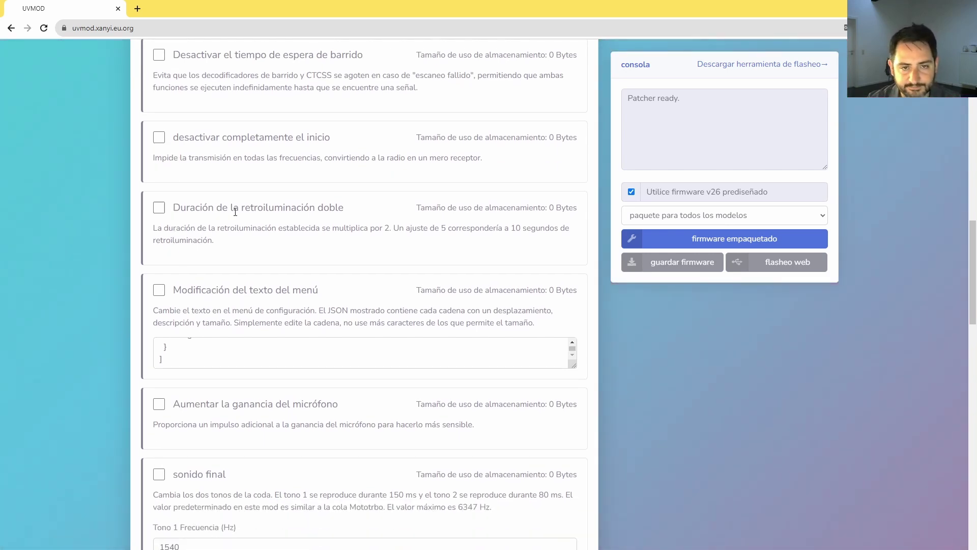
scroll(173, 223, down, 1)
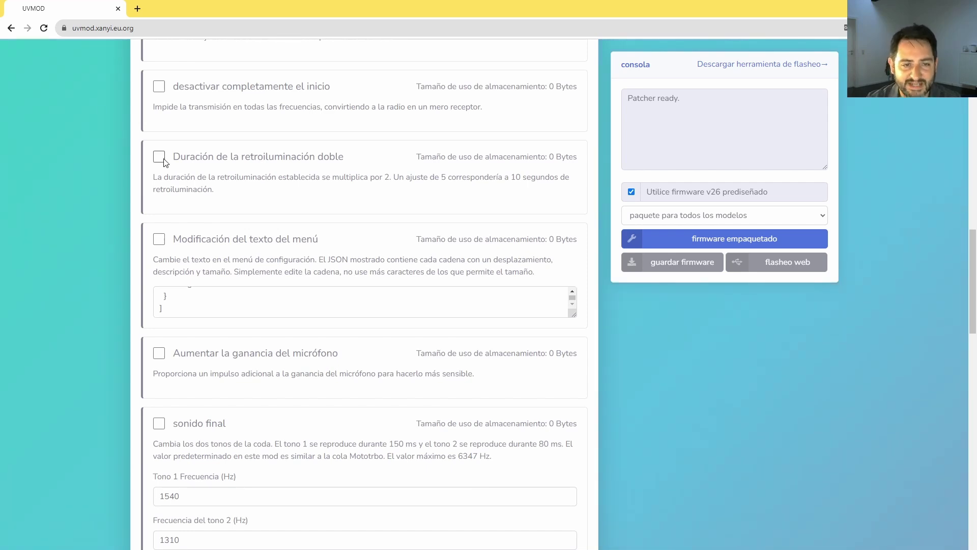
scroll(214, 170, down, 2)
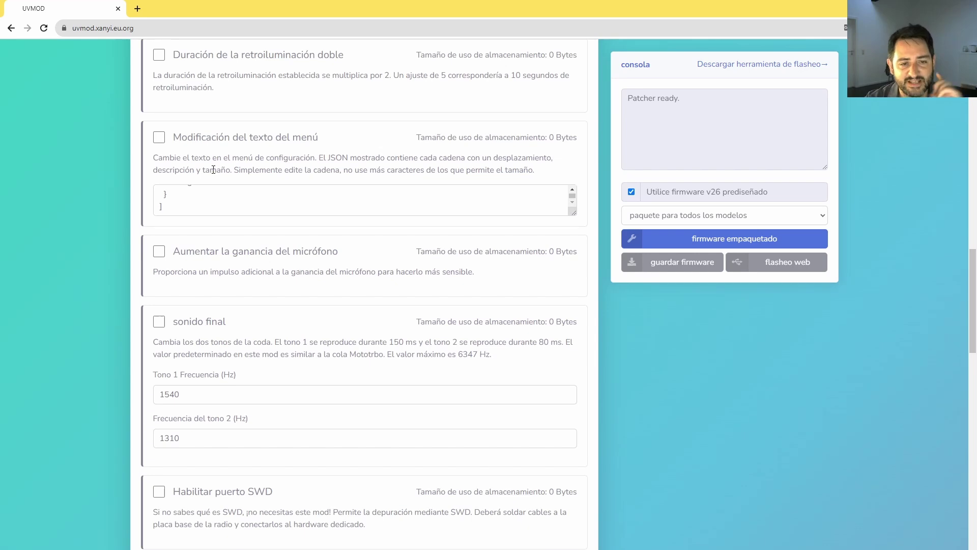
scroll(213, 169, down, 2)
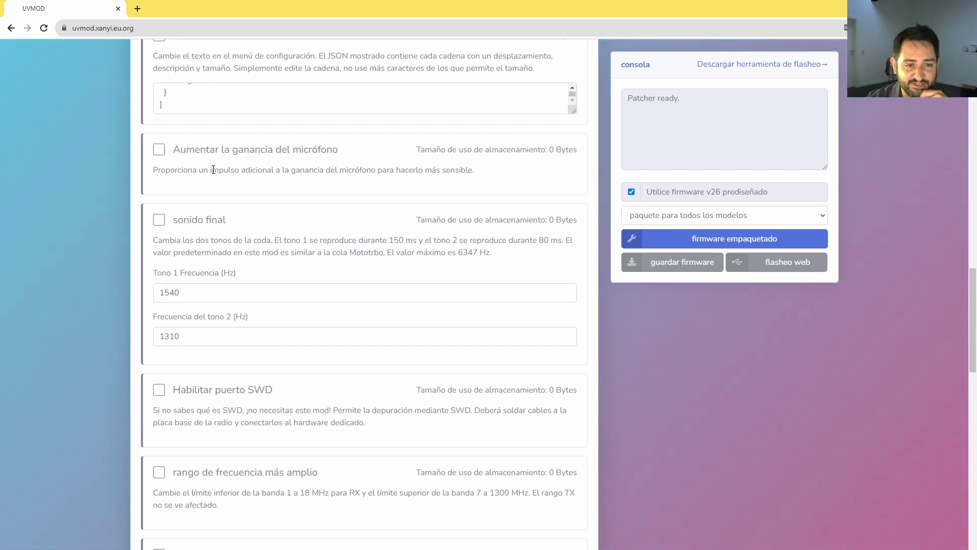
scroll(193, 193, down, 2)
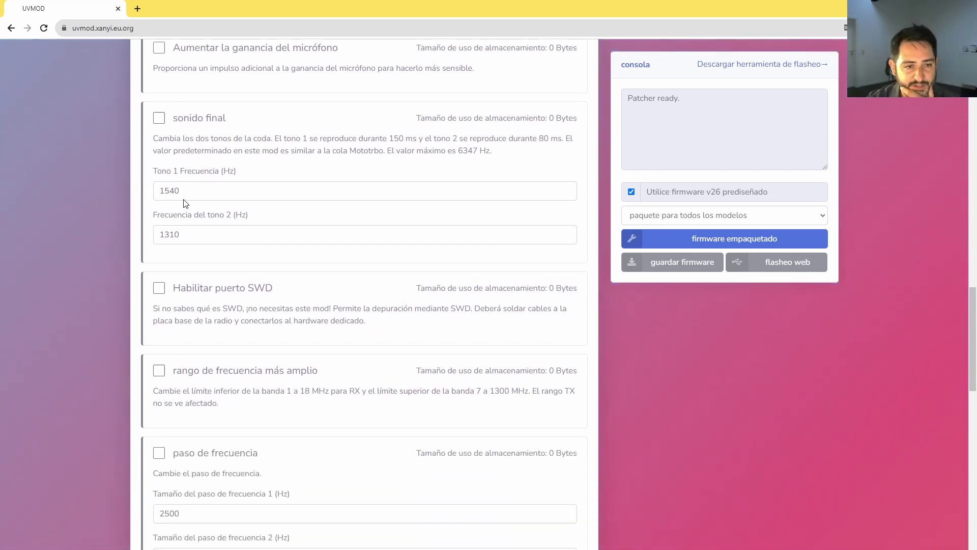
- Enable the rango de frecuencia más amplio modification and highlight the band 1 and band 7 limits in its description
scroll(184, 198, down, 1)
scroll(185, 199, down, 1)
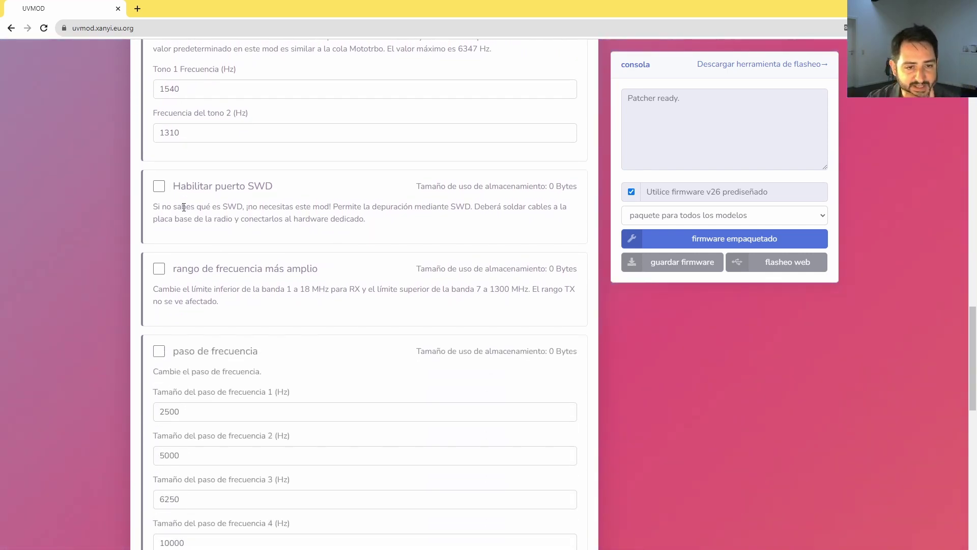
click(158, 269)
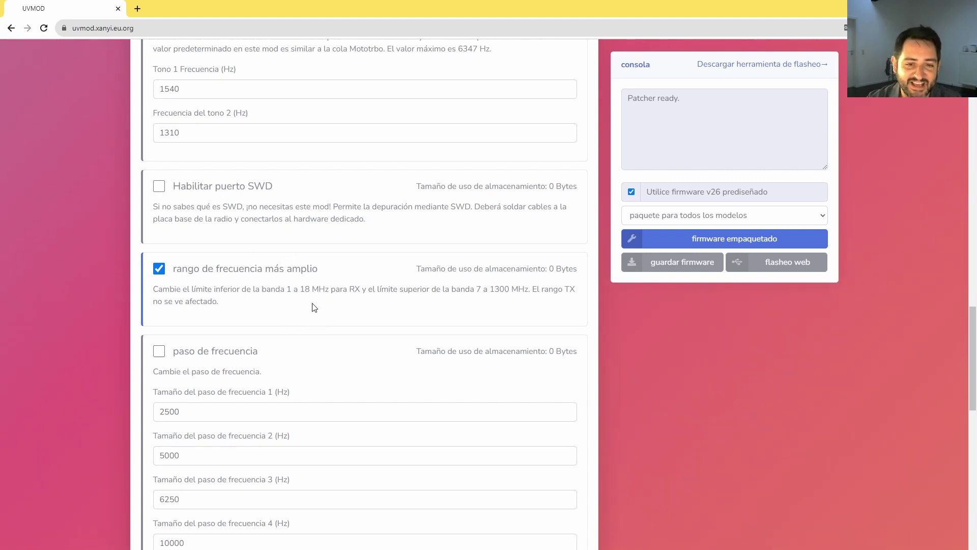
drag(270, 289, 340, 289)
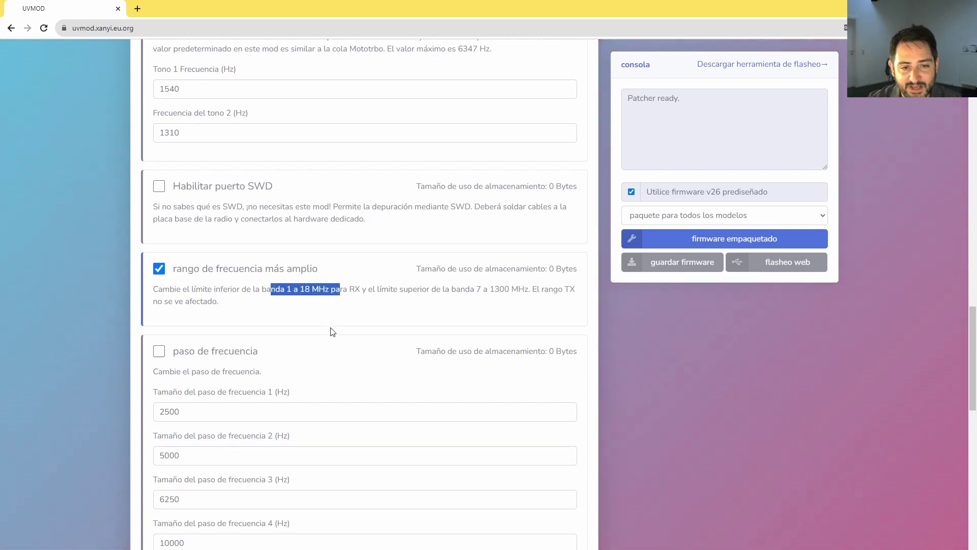
drag(475, 289, 540, 288)
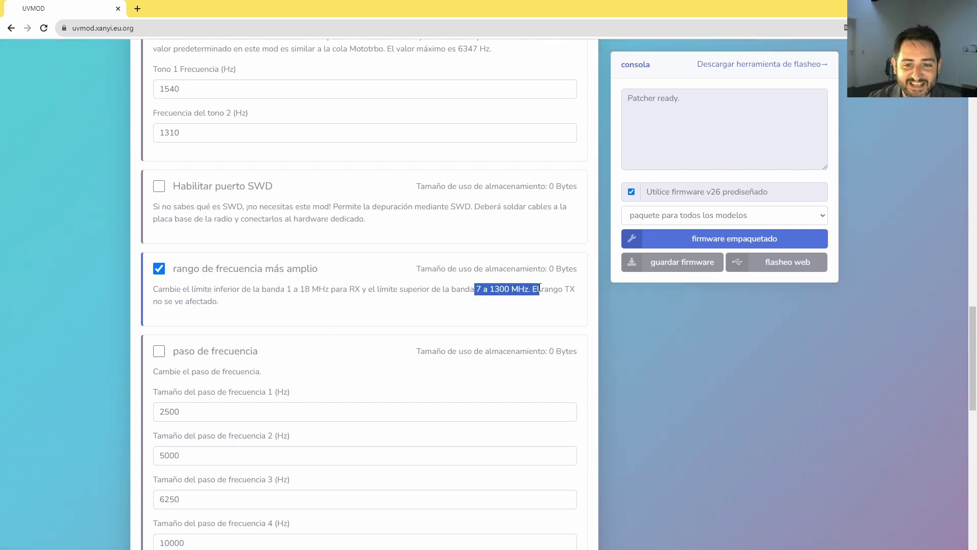
- Enable the paso de frecuencia modification with its preset step sizes
scroll(316, 313, down, 1)
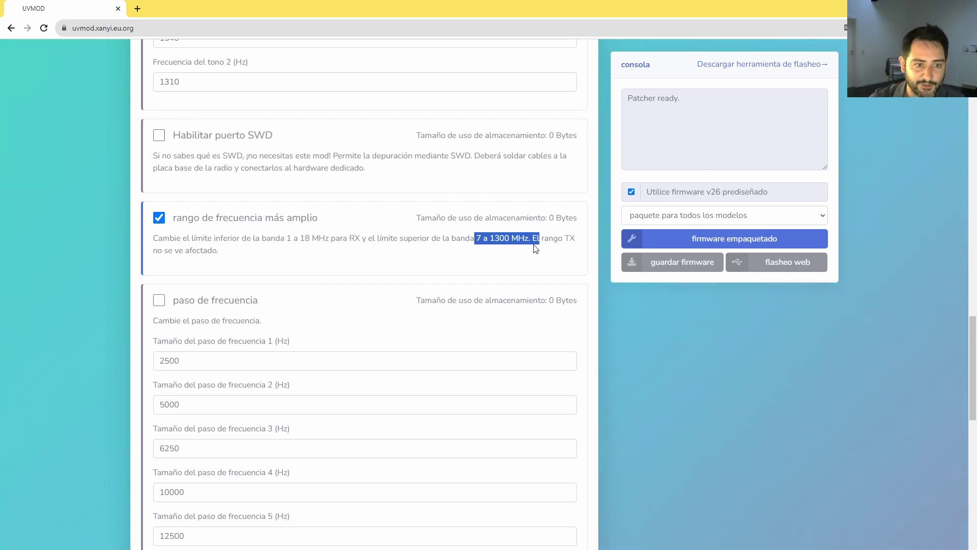
scroll(535, 248, down, 5)
scroll(185, 217, up, 2)
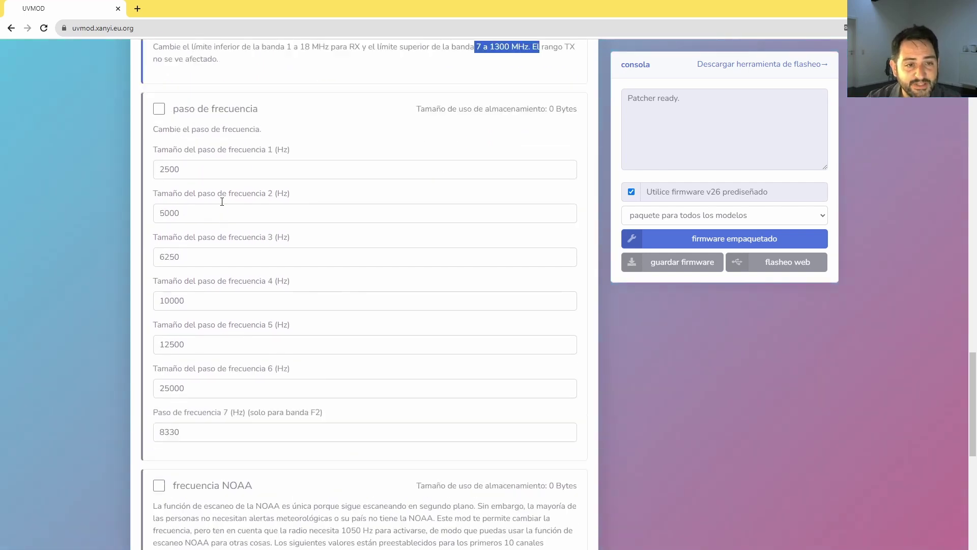
scroll(151, 148, up, 1)
click(159, 198)
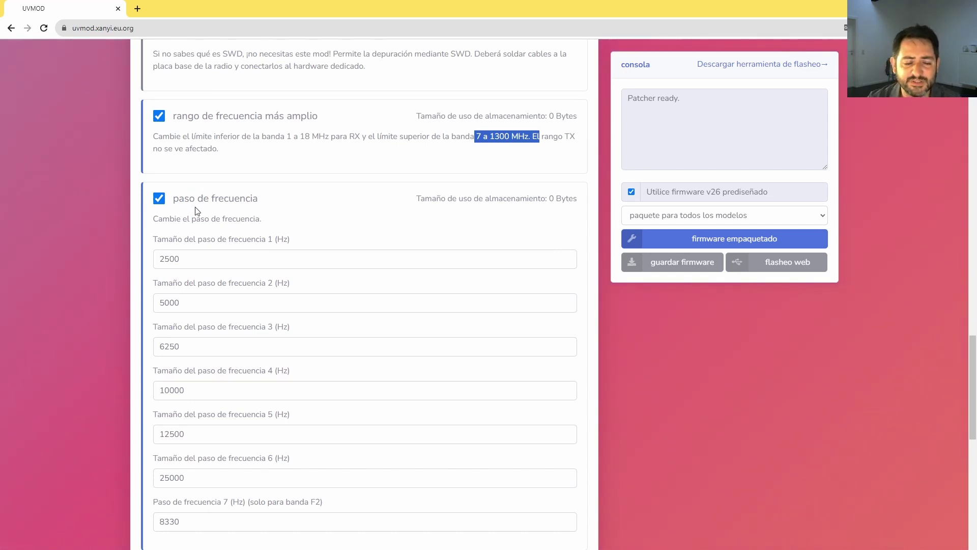
- Enable the frecuencia NOAA modification with its preset PMR446 frequencies and look over the frequency list
scroll(196, 210, down, 1)
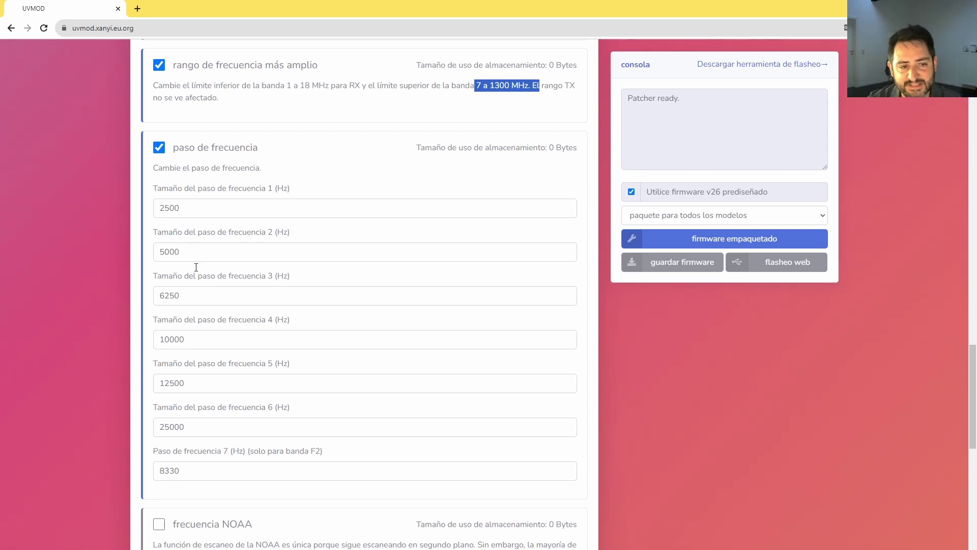
scroll(198, 277, down, 2)
scroll(198, 276, down, 7)
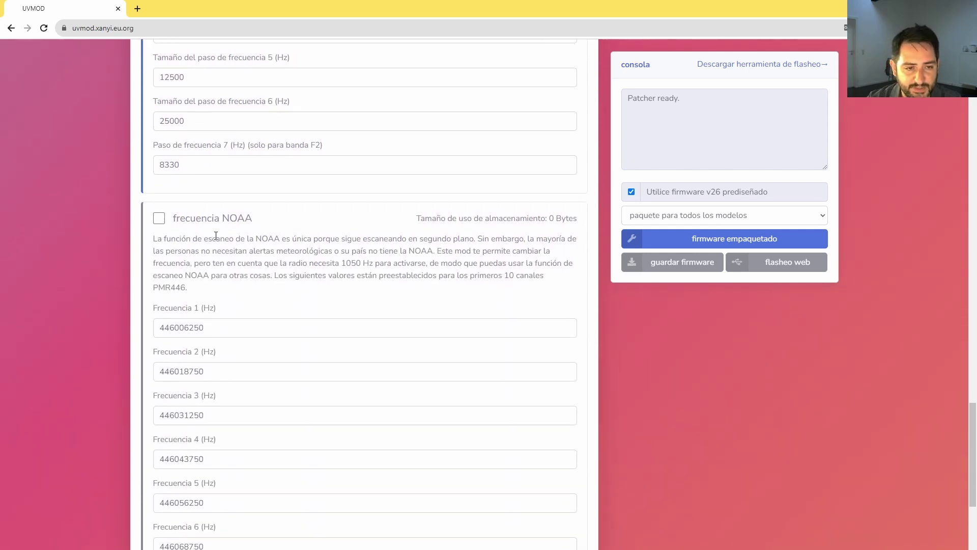
click(161, 70)
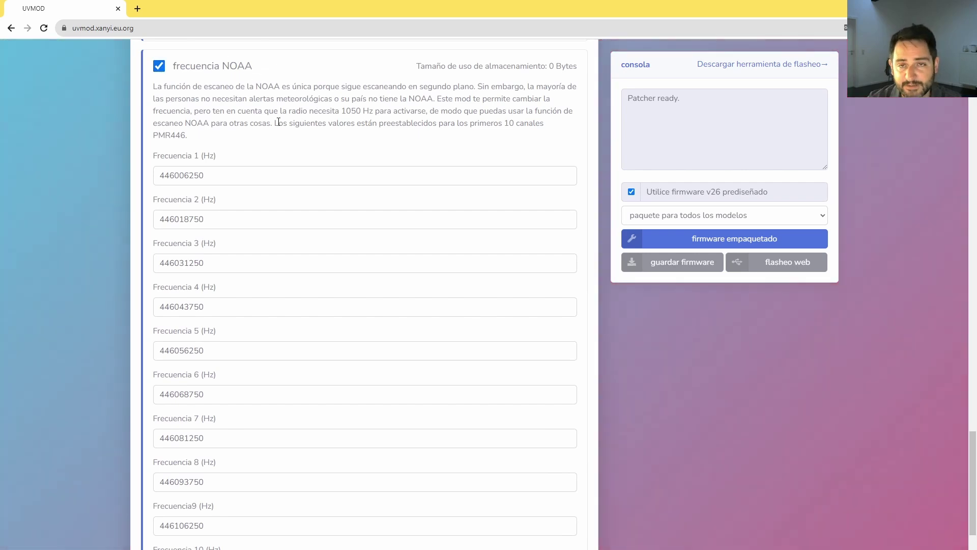
scroll(279, 122, down, 1)
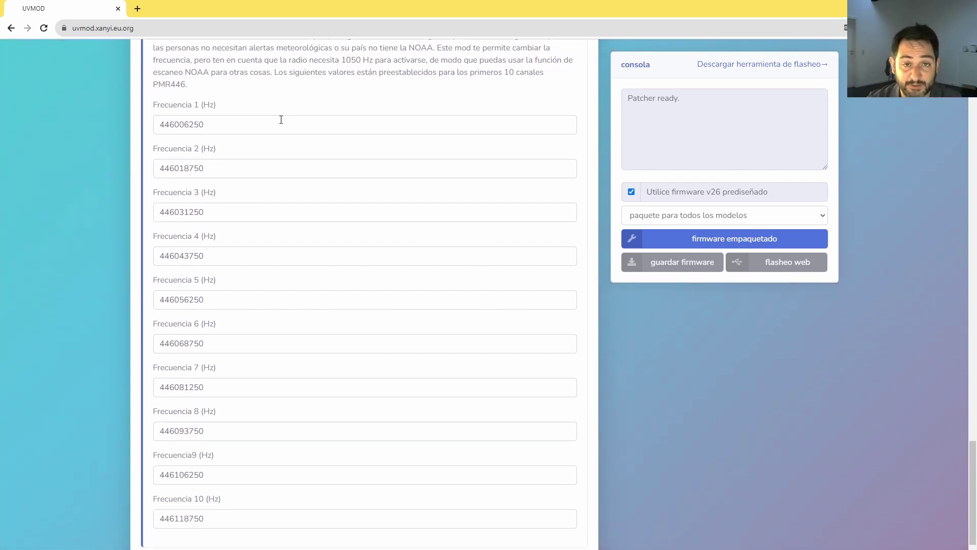
scroll(279, 120, up, 1)
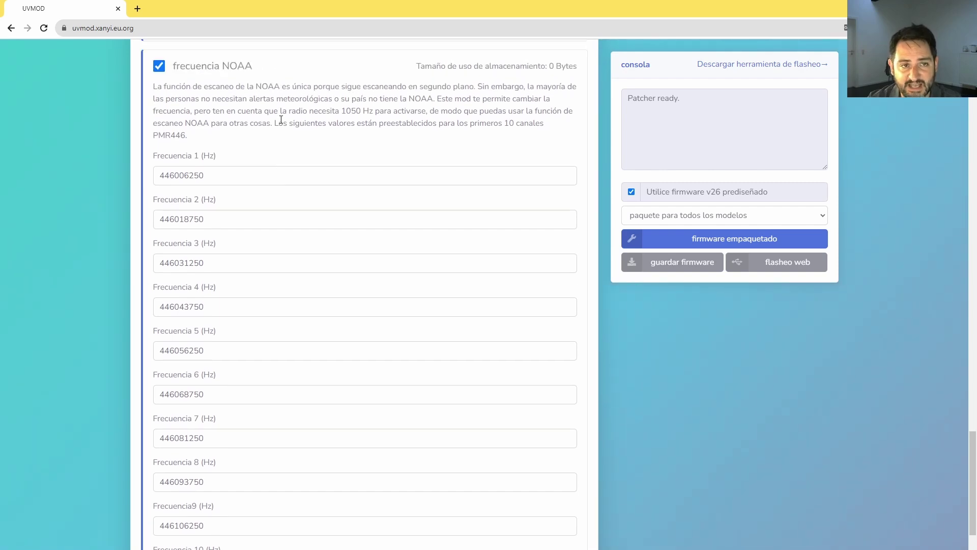
scroll(260, 415, down, 2)
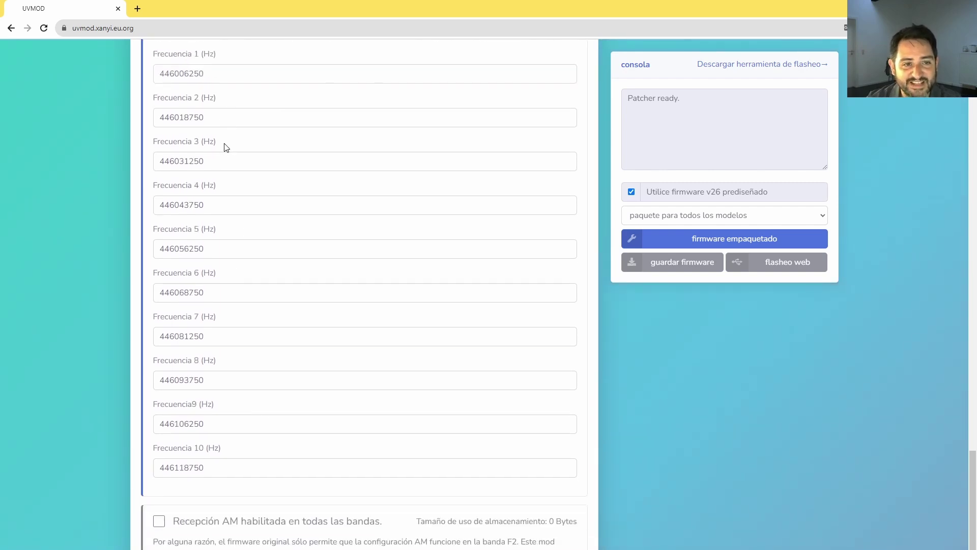
scroll(225, 145, up, 1)
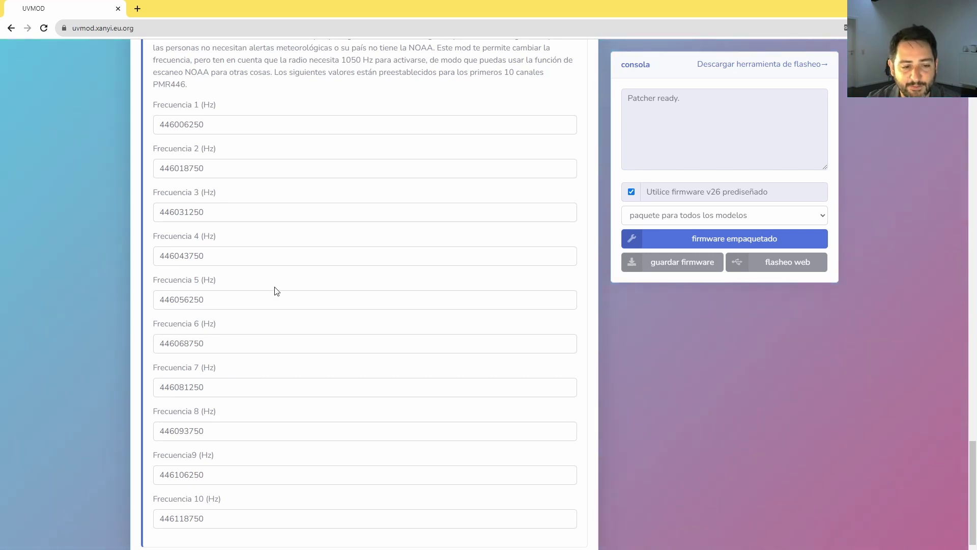
- Enable the Recepción AM habilitada en todas las bandas modification
scroll(276, 290, down, 3)
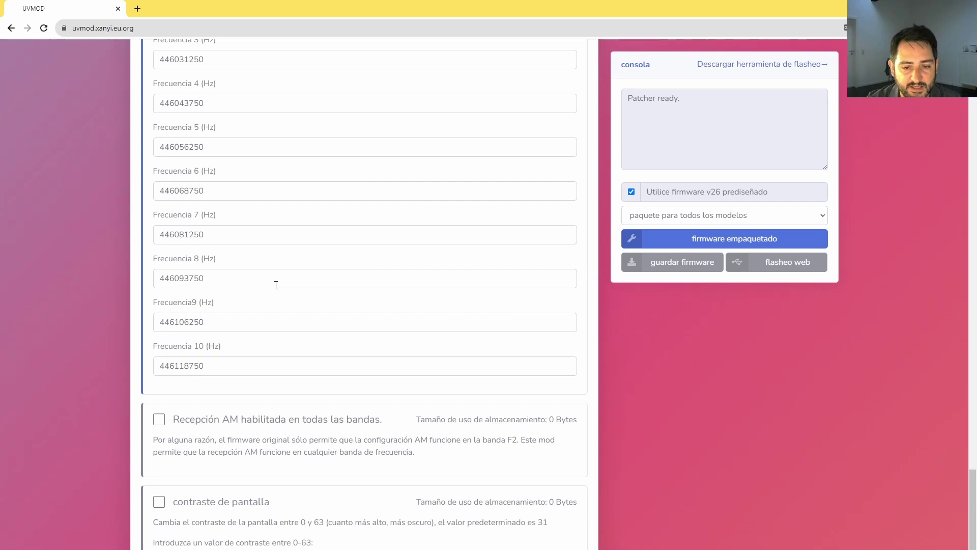
scroll(276, 285, down, 1)
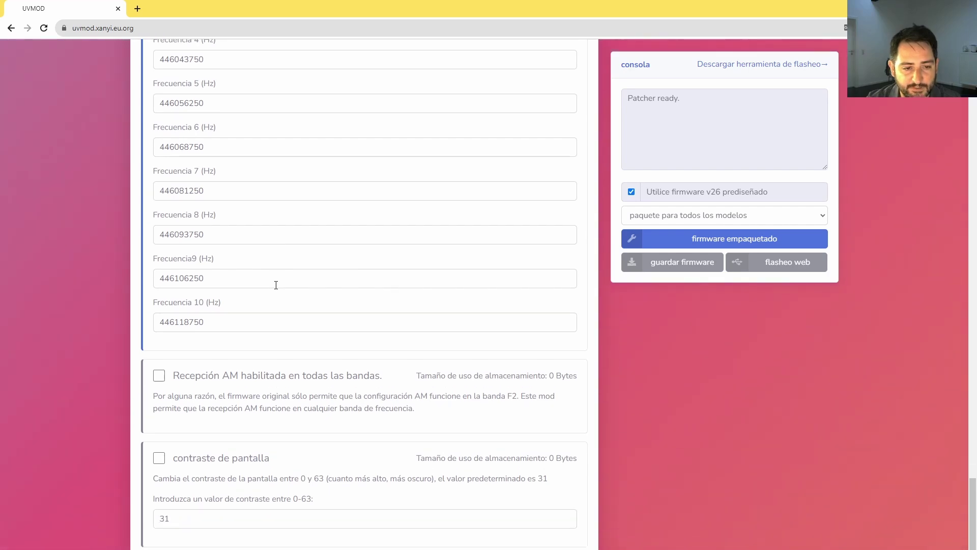
click(159, 376)
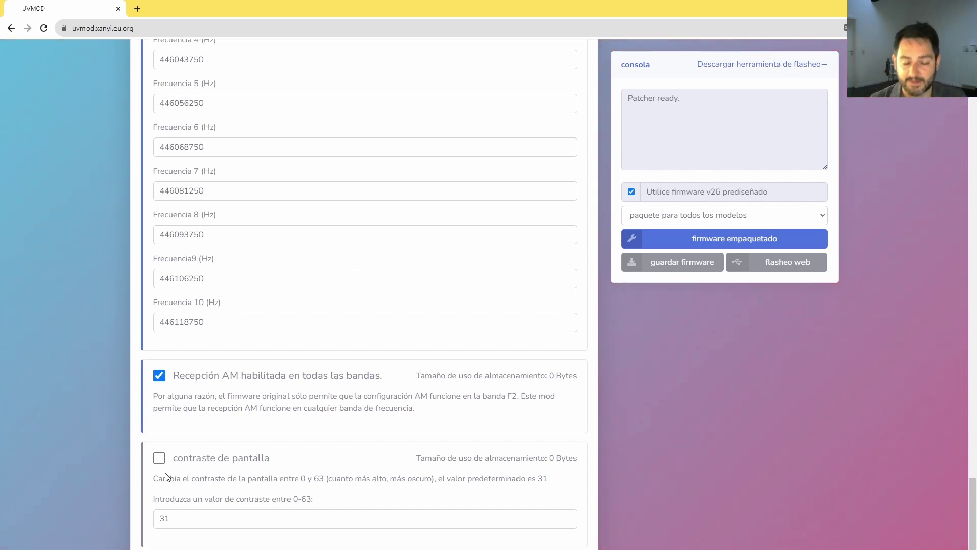
- Review the selected modifications from Aplicaciones through frecuencia NOAA, highlighting the author credit of the Tenis de mesa option
scroll(166, 476, up, 20)
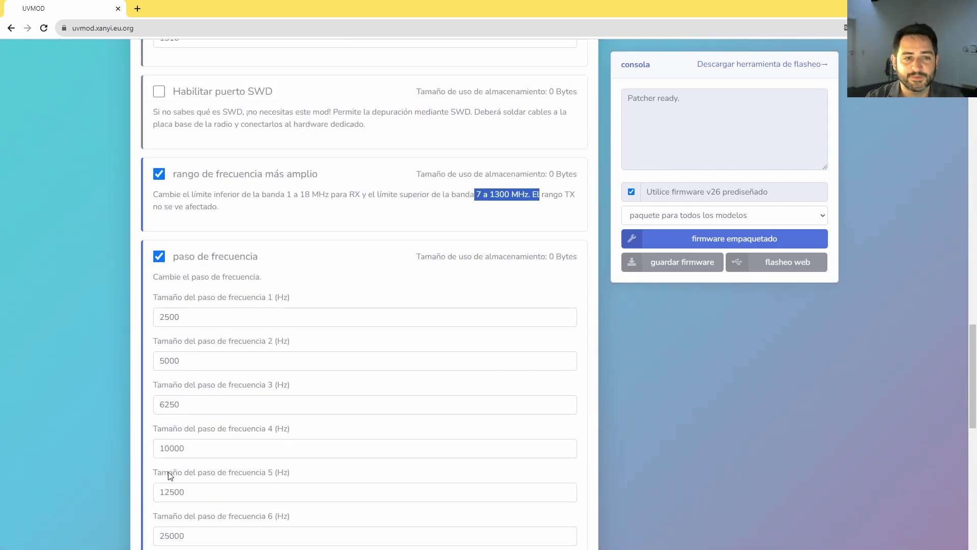
scroll(169, 476, up, 7)
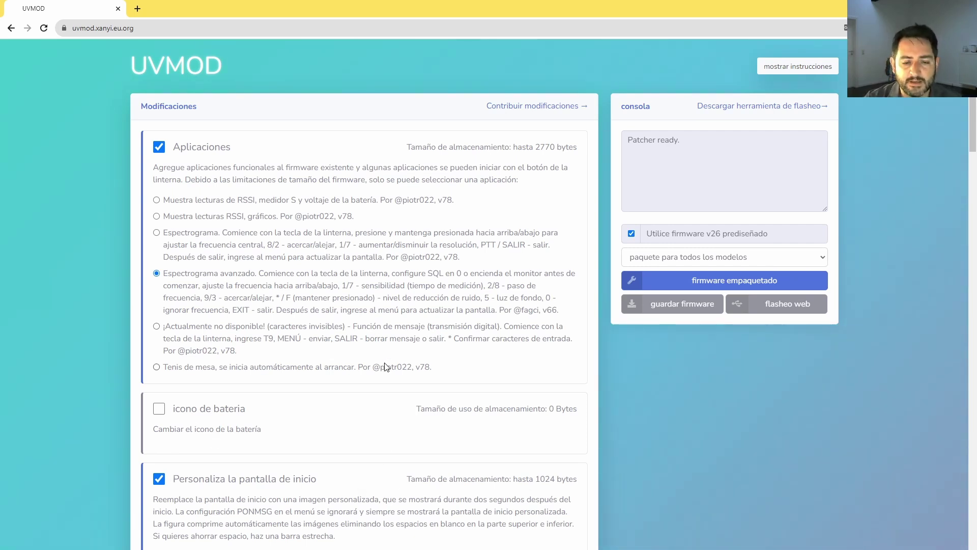
drag(438, 369, 374, 369)
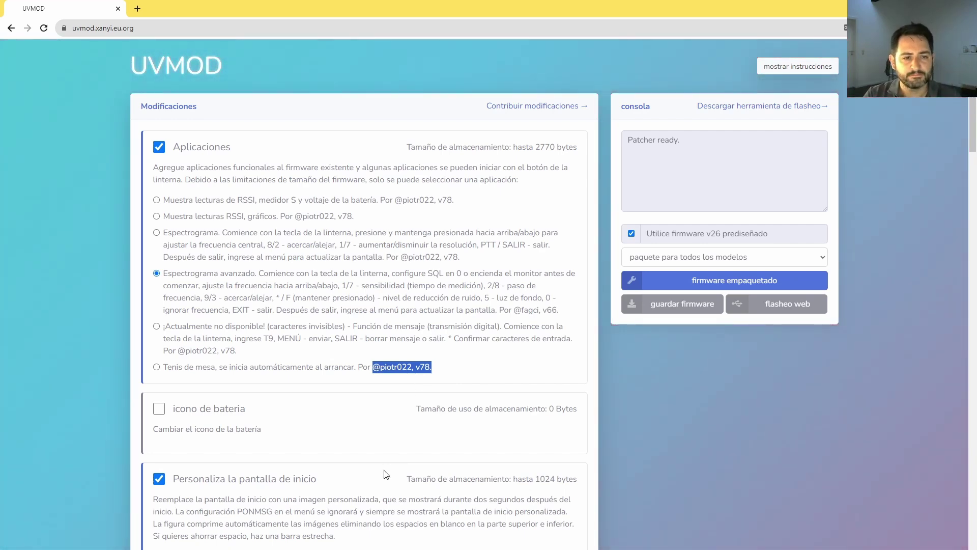
scroll(388, 466, down, 5)
scroll(371, 489, down, 10)
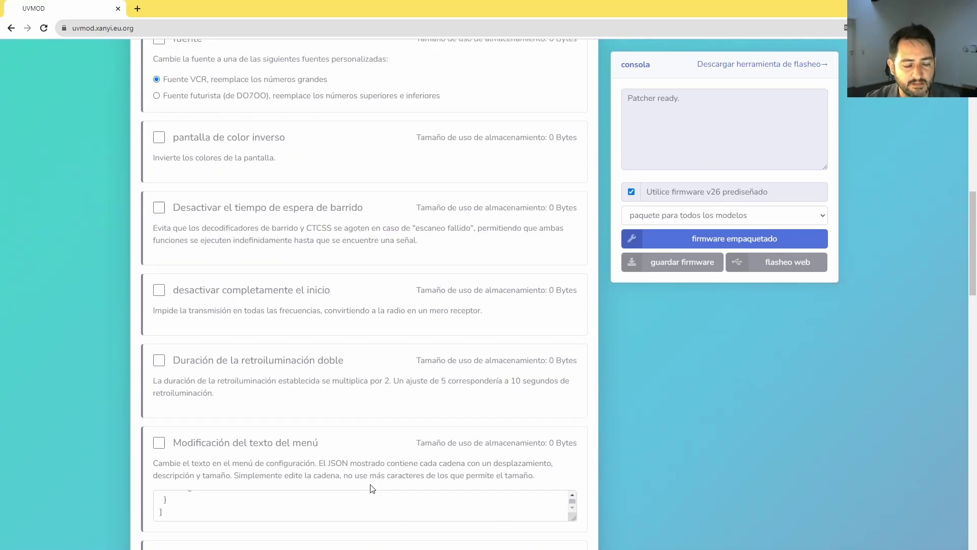
scroll(371, 488, down, 4)
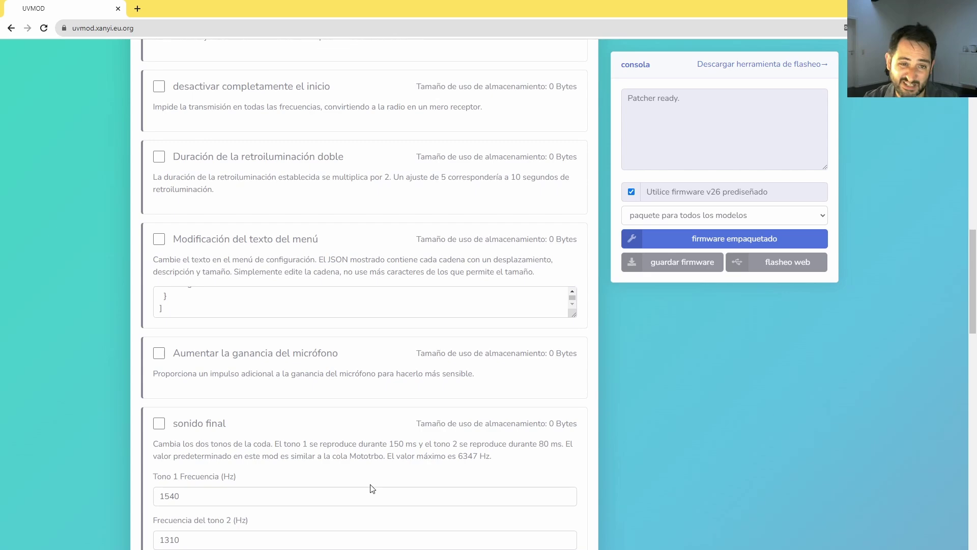
scroll(371, 489, down, 10)
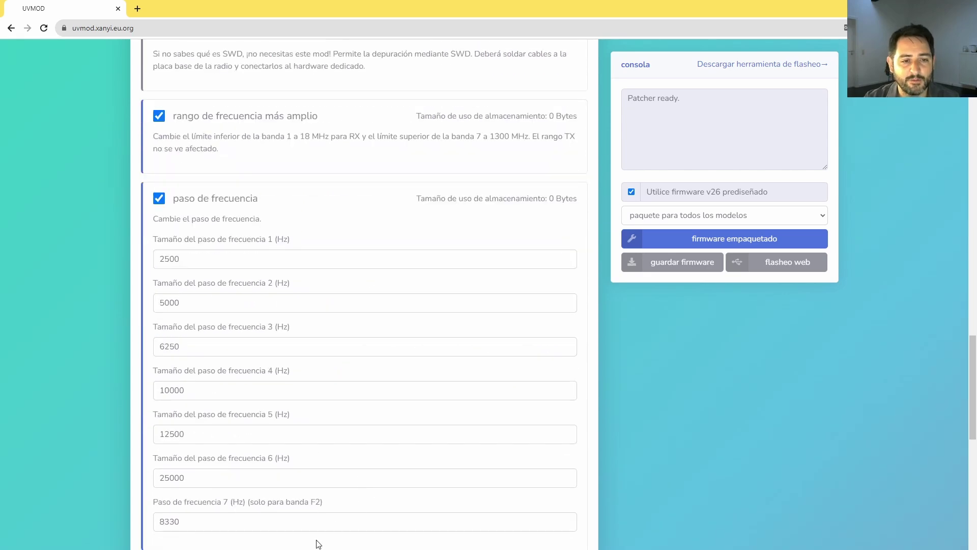
scroll(334, 438, down, 1)
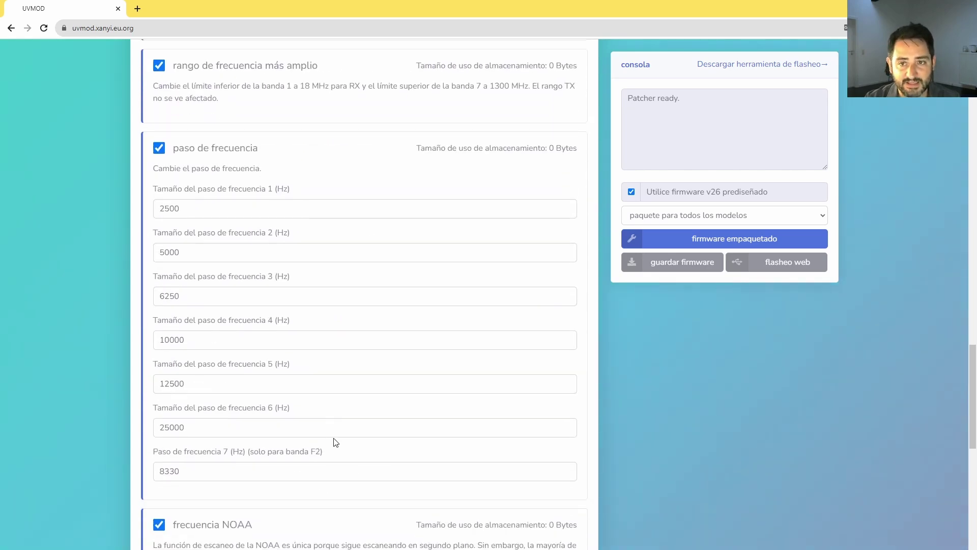
scroll(335, 440, up, 1)
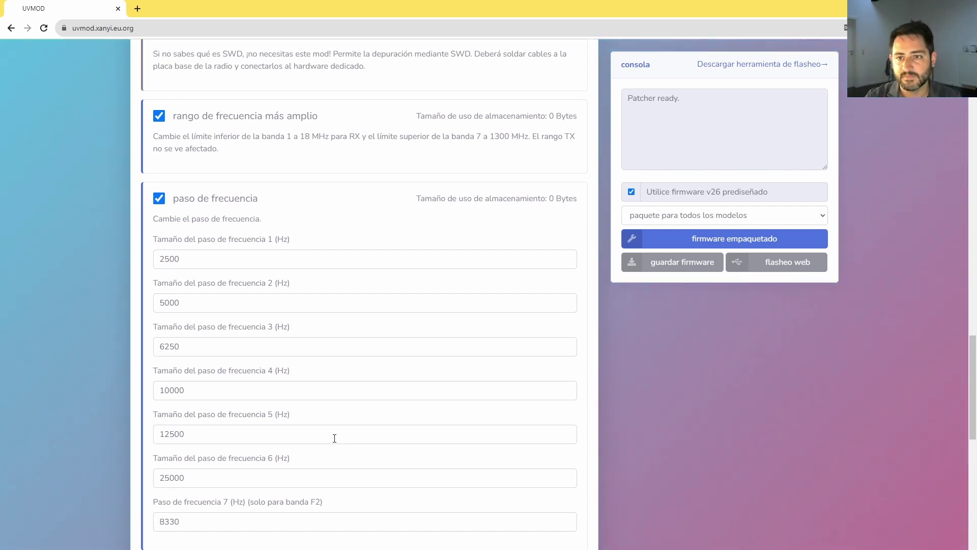
scroll(244, 382, down, 9)
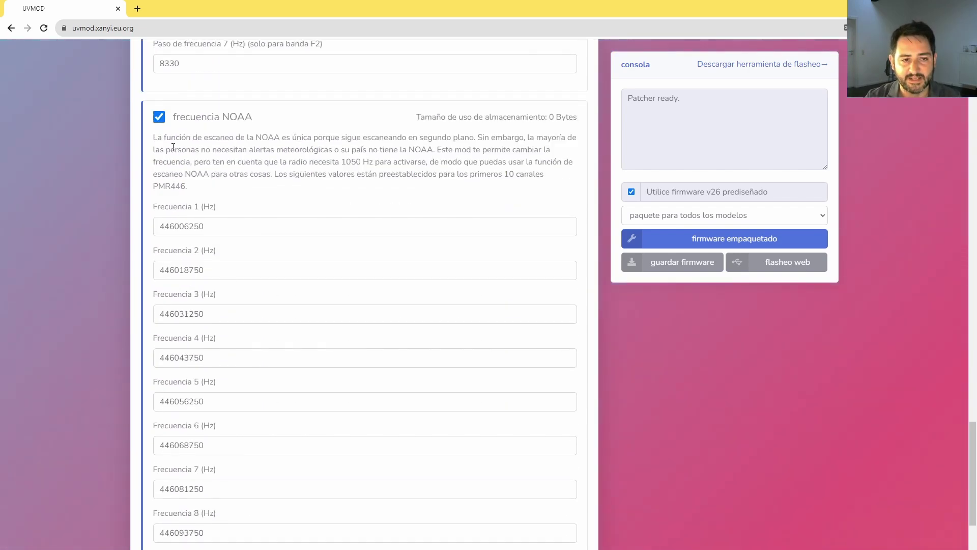
- Pack the v26 firmware with the paquete para todos los modelos option and review the patch log in the console
scroll(255, 270, down, 6)
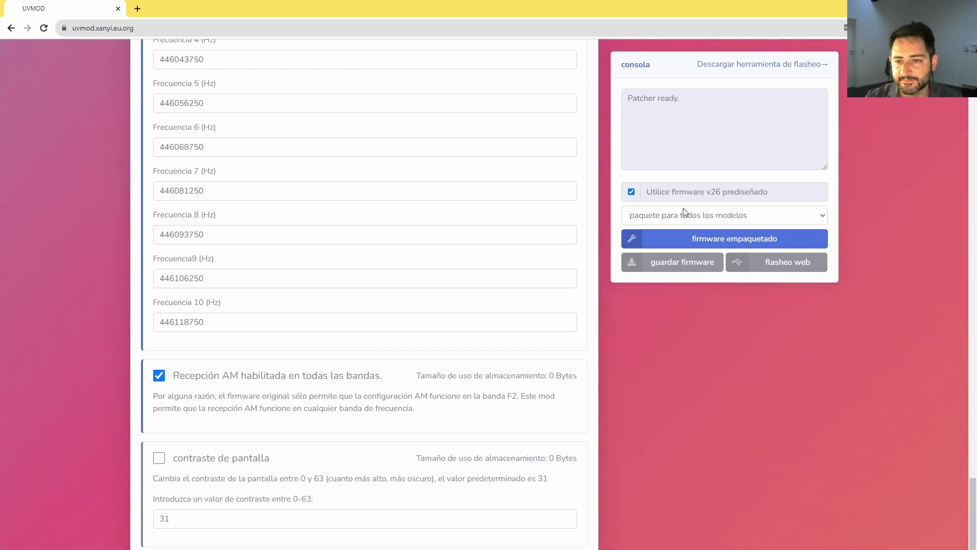
click(725, 218)
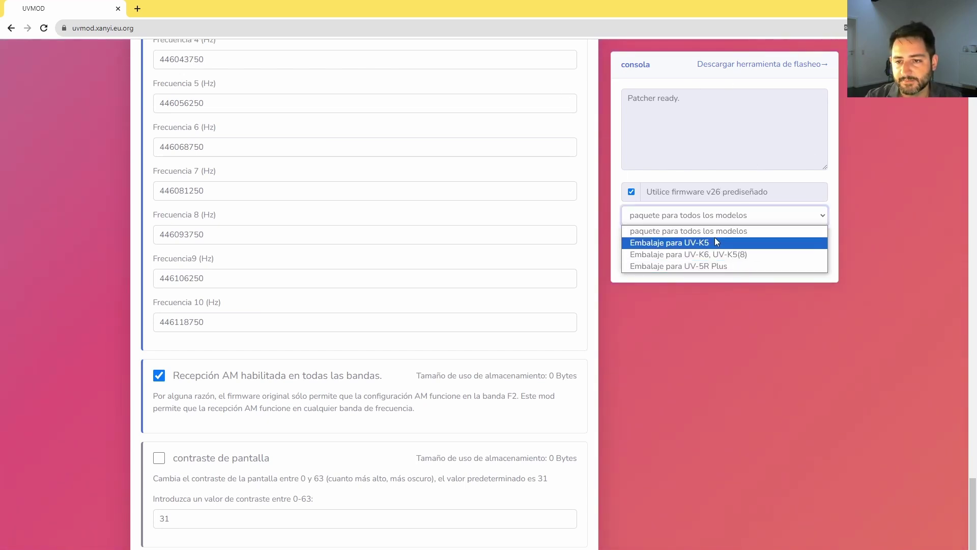
click(712, 232)
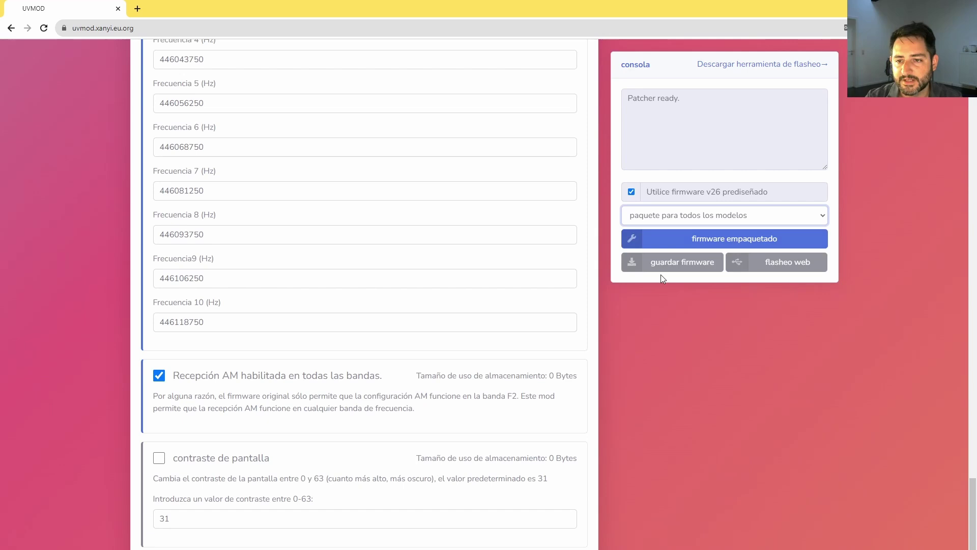
click(720, 244)
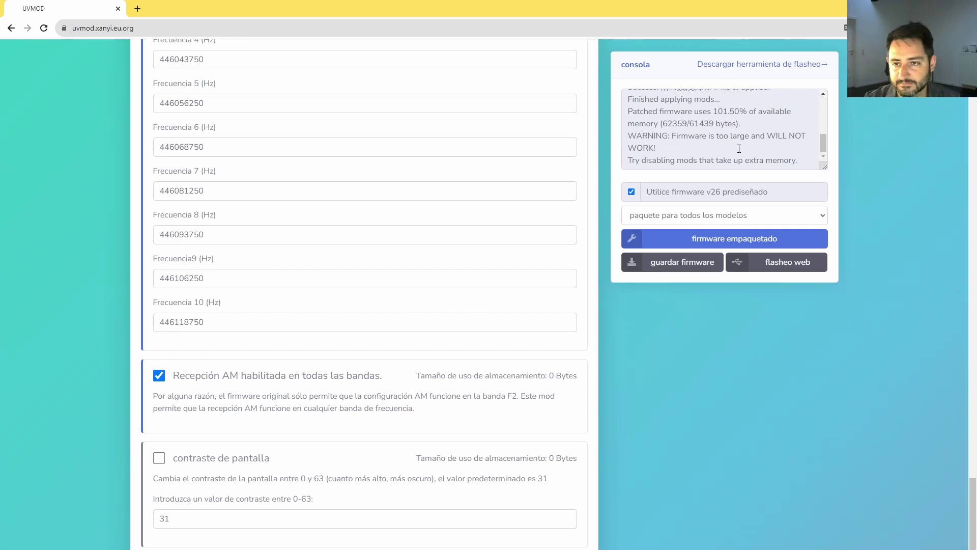
scroll(739, 148, up, 3)
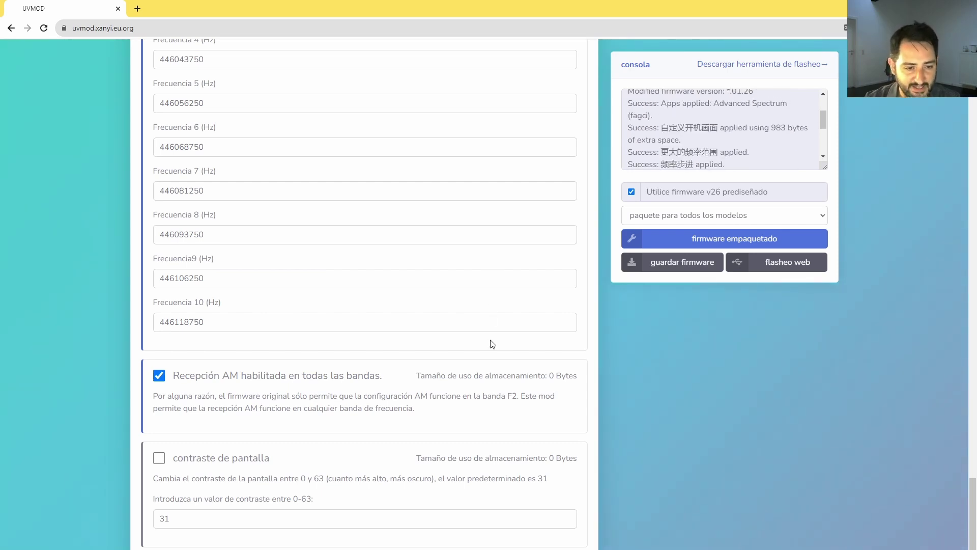
- Disable the Aplicaciones modification and pack the firmware again
scroll(497, 356, up, 5)
scroll(498, 359, up, 15)
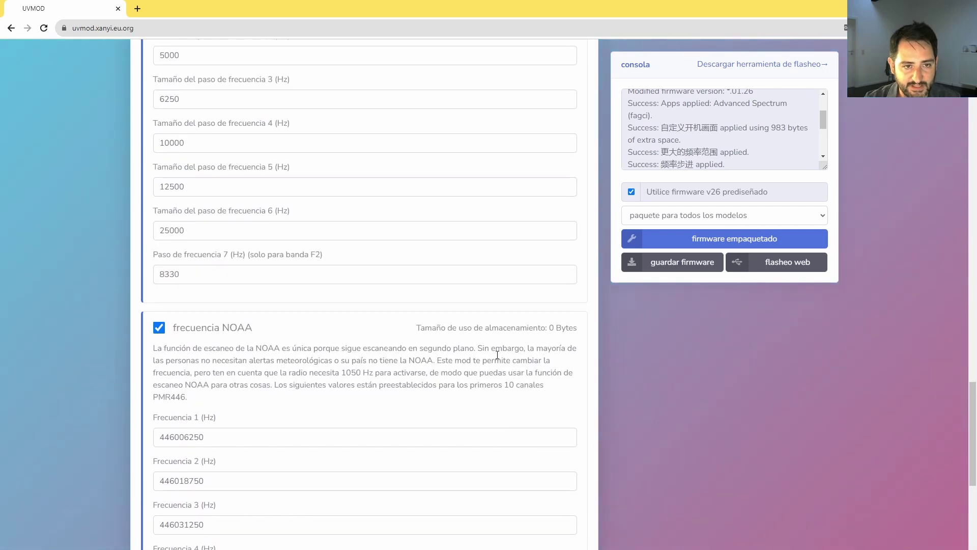
scroll(498, 359, up, 4)
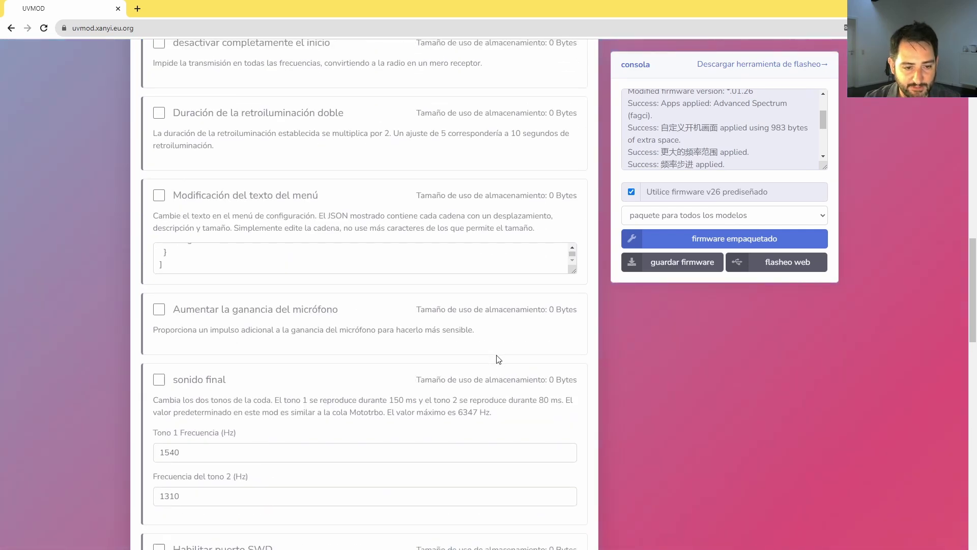
scroll(498, 359, up, 15)
scroll(497, 325, up, 1)
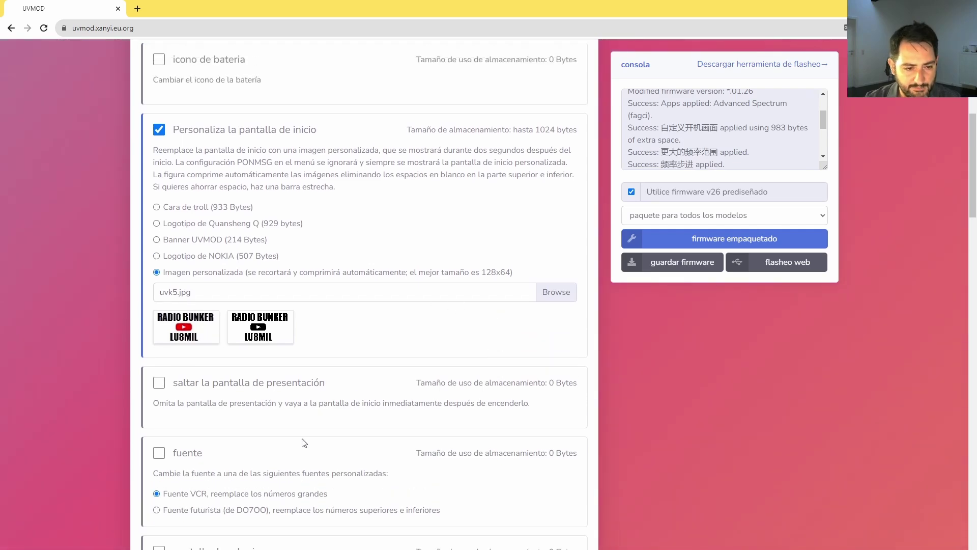
scroll(304, 443, up, 7)
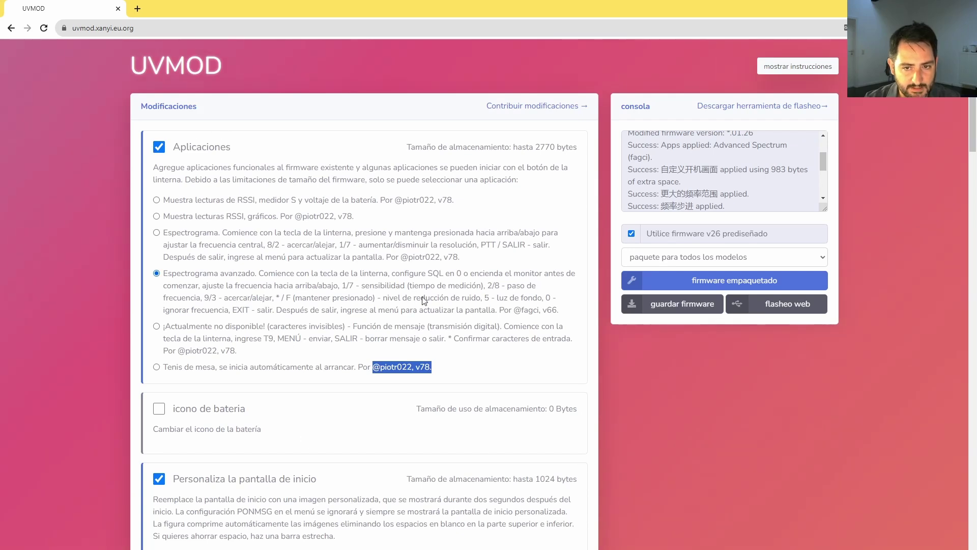
click(703, 281)
click(163, 147)
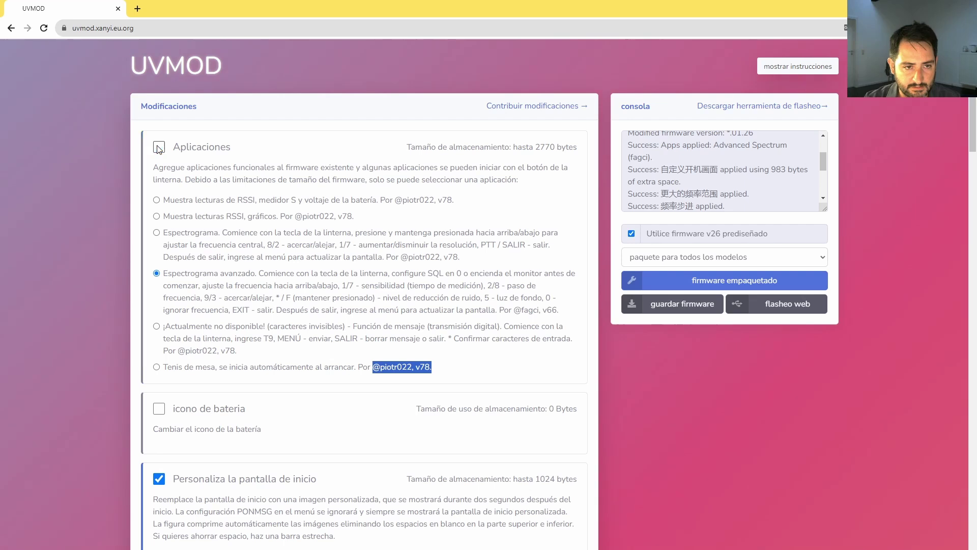
click(726, 282)
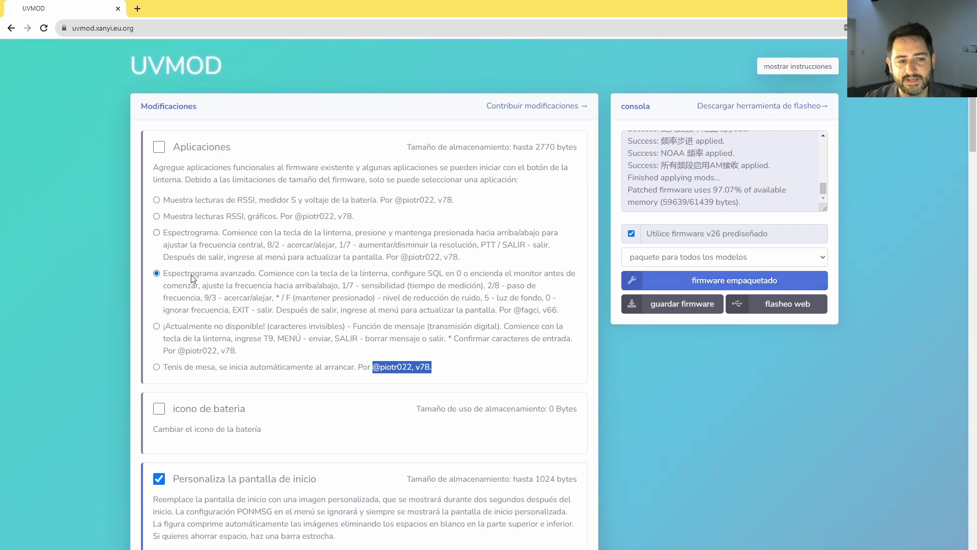
- Enable the Aplicaciones modification with the basic Espectrograma option and repack the firmware
click(159, 144)
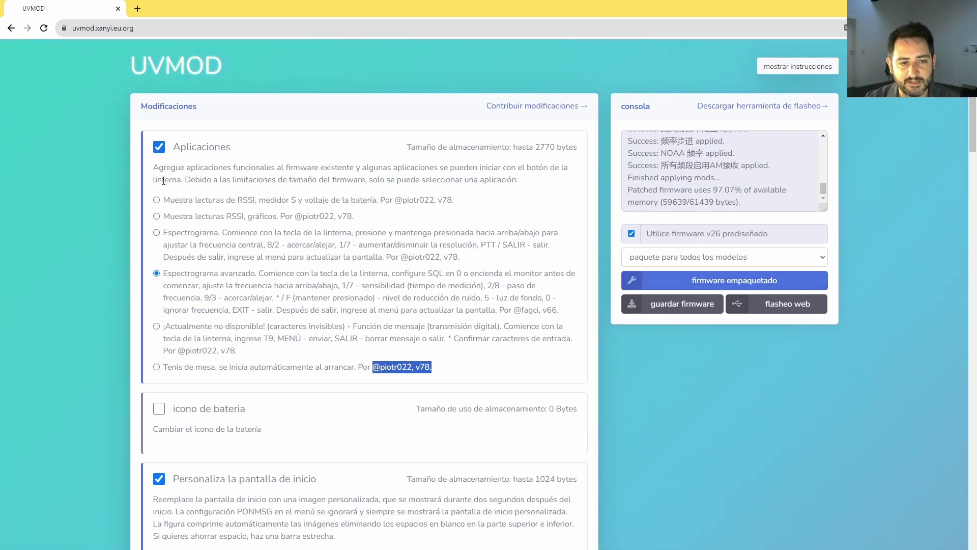
click(163, 233)
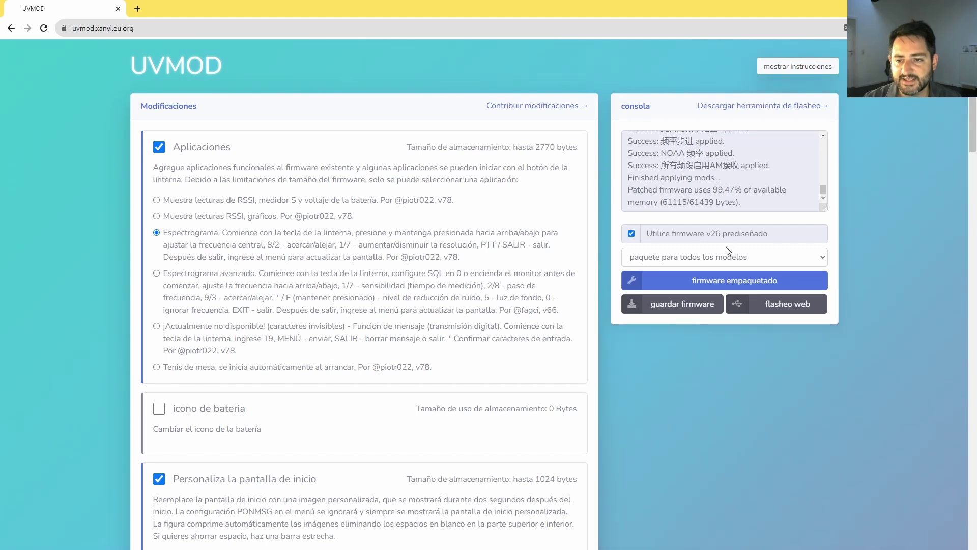
- Save the packed firmware file to the computer and download the flashing tool
click(681, 304)
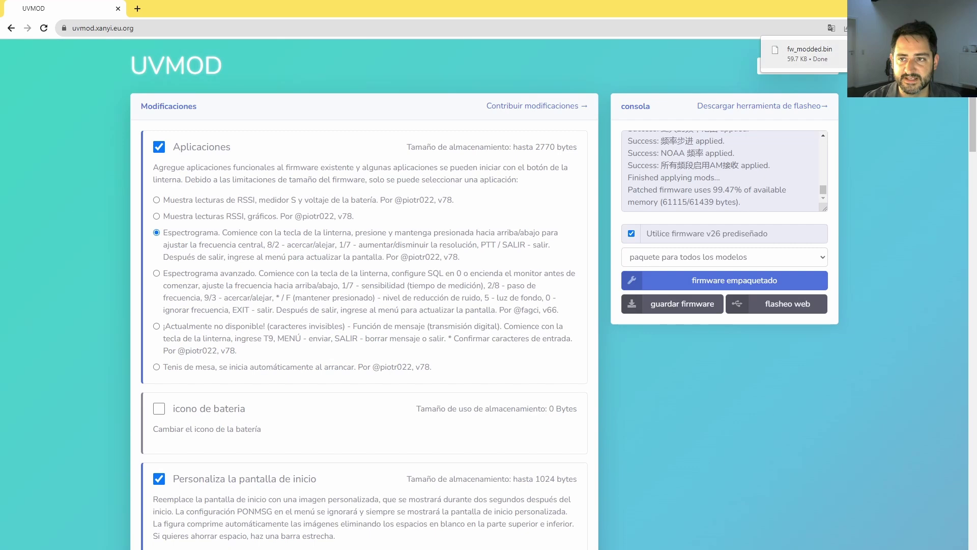
click(761, 108)
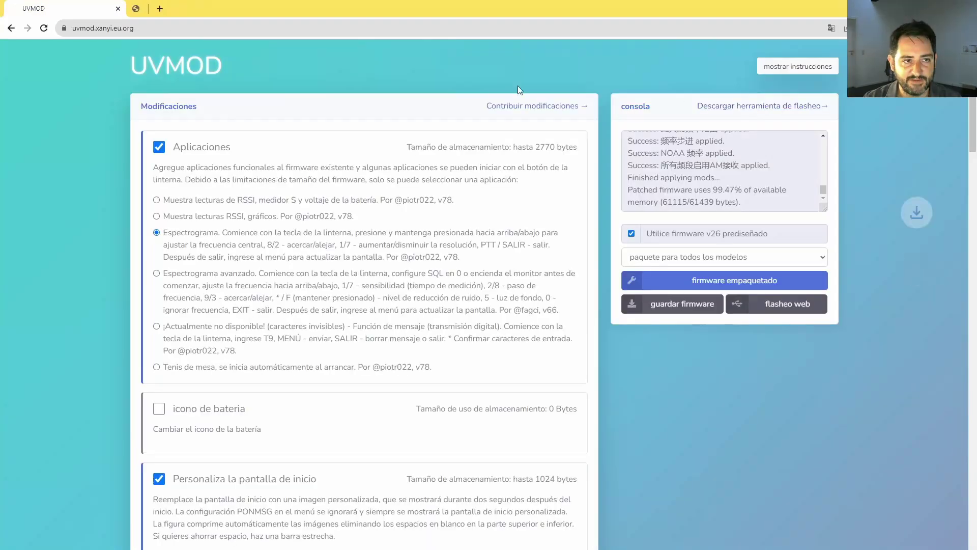